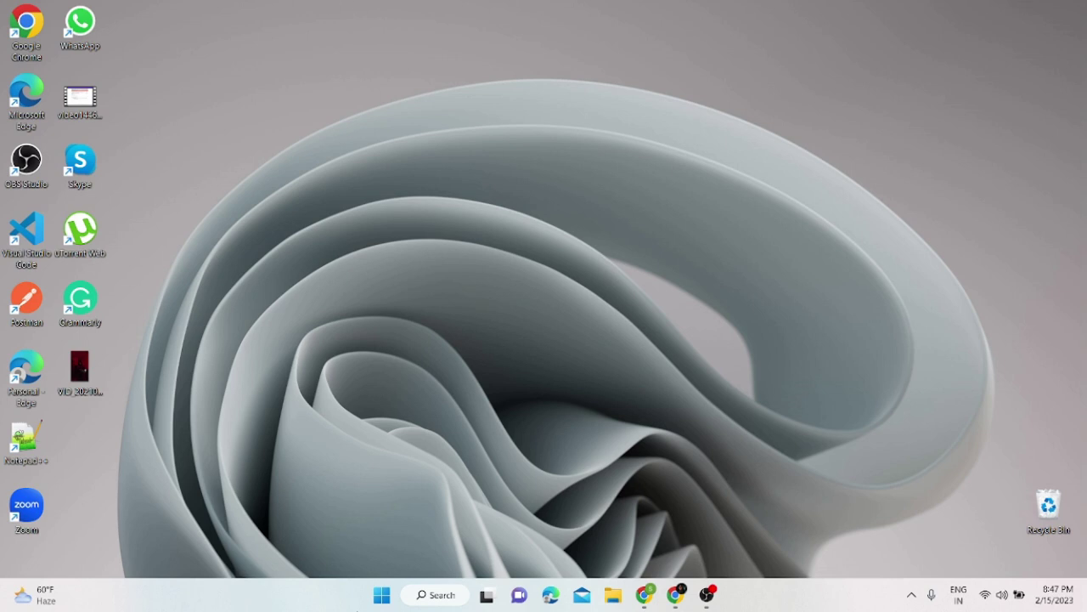
- Switch to Salesforce in Chrome and open the first lead record in the All Open Leads list view
{"action": "left_click", "coordinate": [650, 596]}
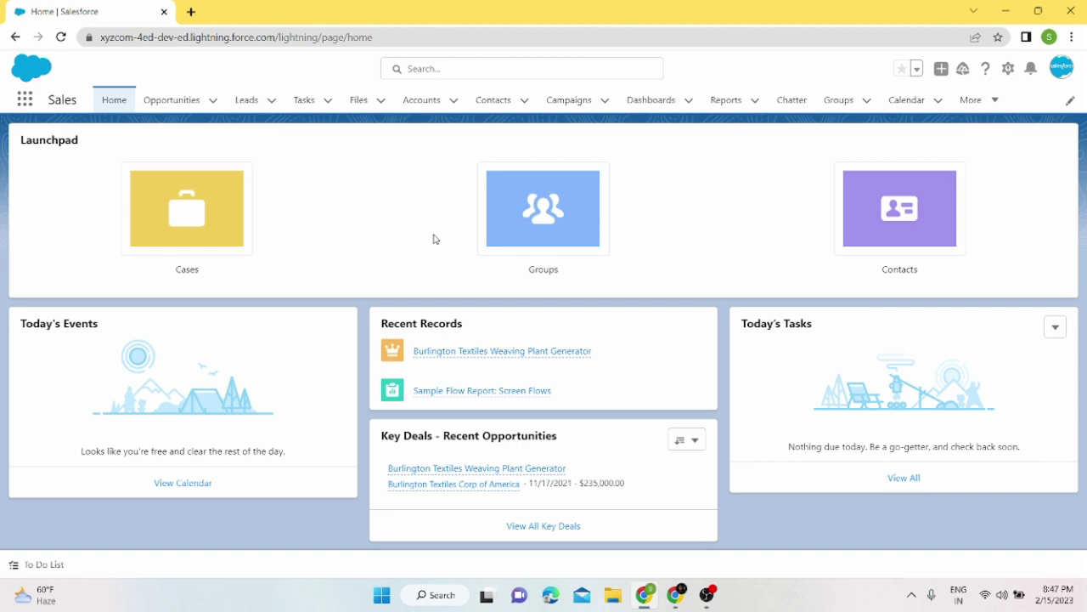
{"action": "left_click", "coordinate": [251, 106]}
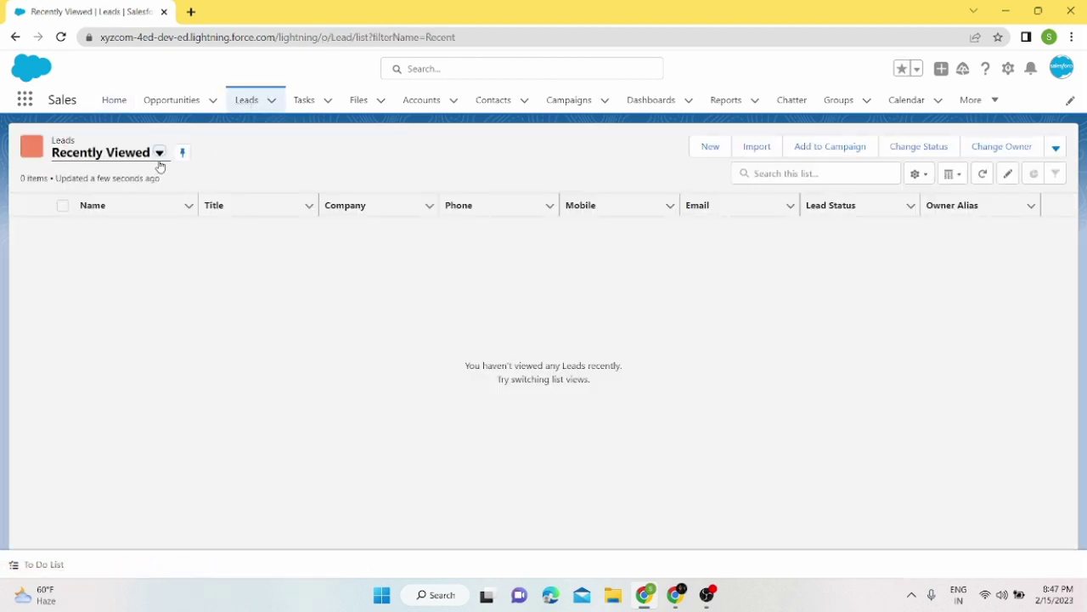
{"action": "left_click", "coordinate": [160, 157]}
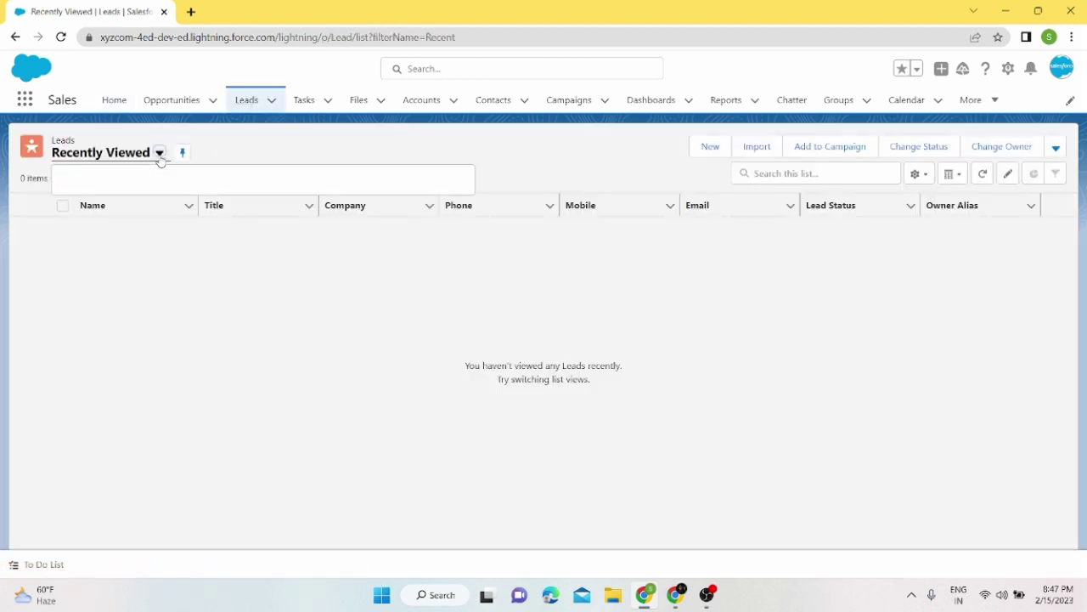
{"action": "left_click", "coordinate": [119, 204]}
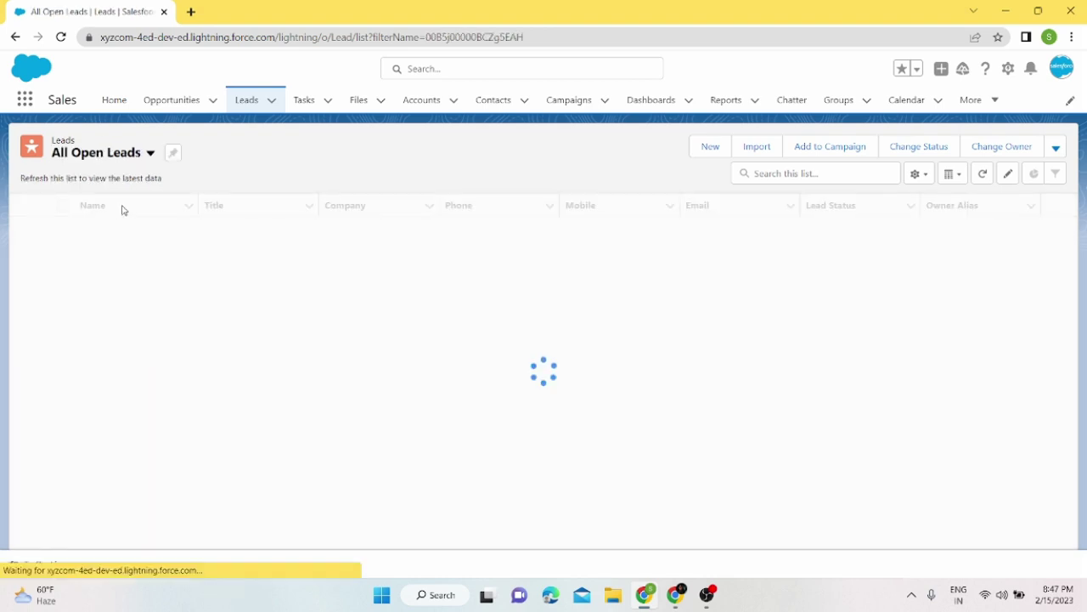
{"action": "left_click", "coordinate": [119, 230]}
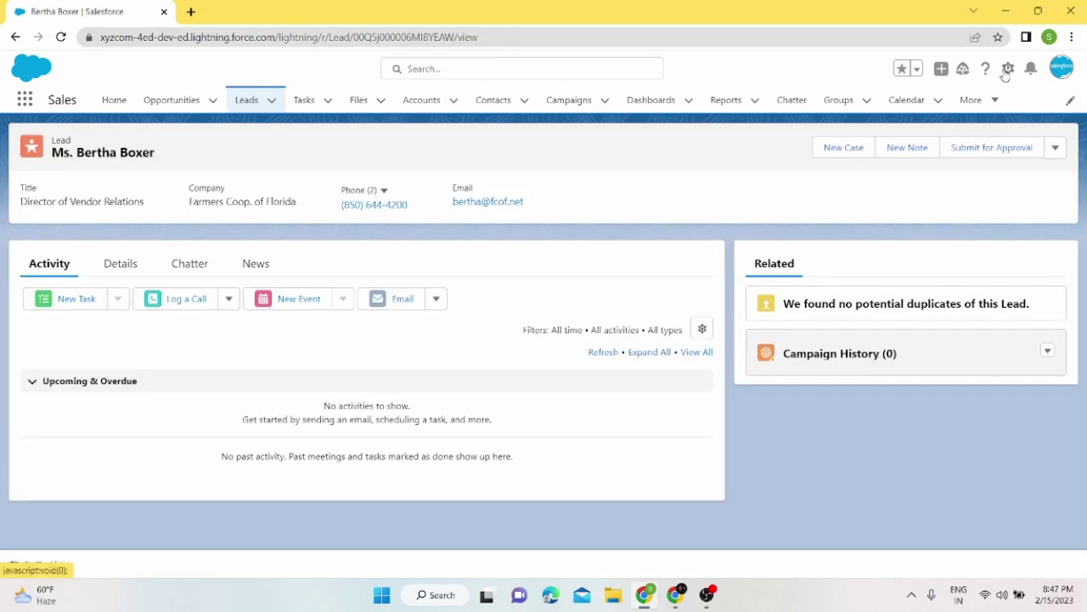
- Open the Lead object's setup from the record and show its Fields & Relationships
{"action": "left_click", "coordinate": [1008, 70]}
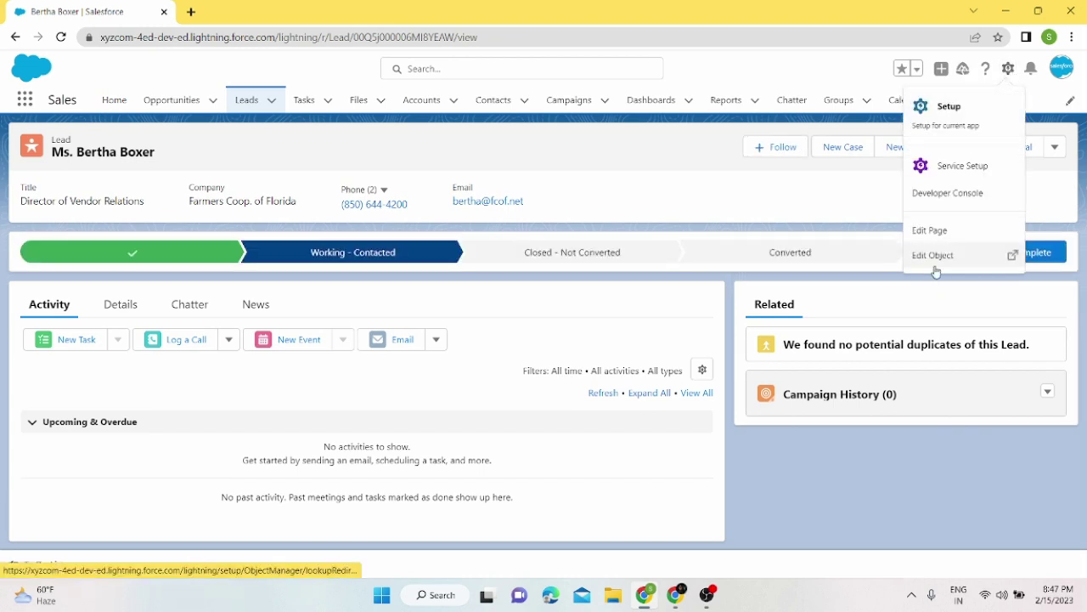
{"action": "left_click", "coordinate": [940, 257]}
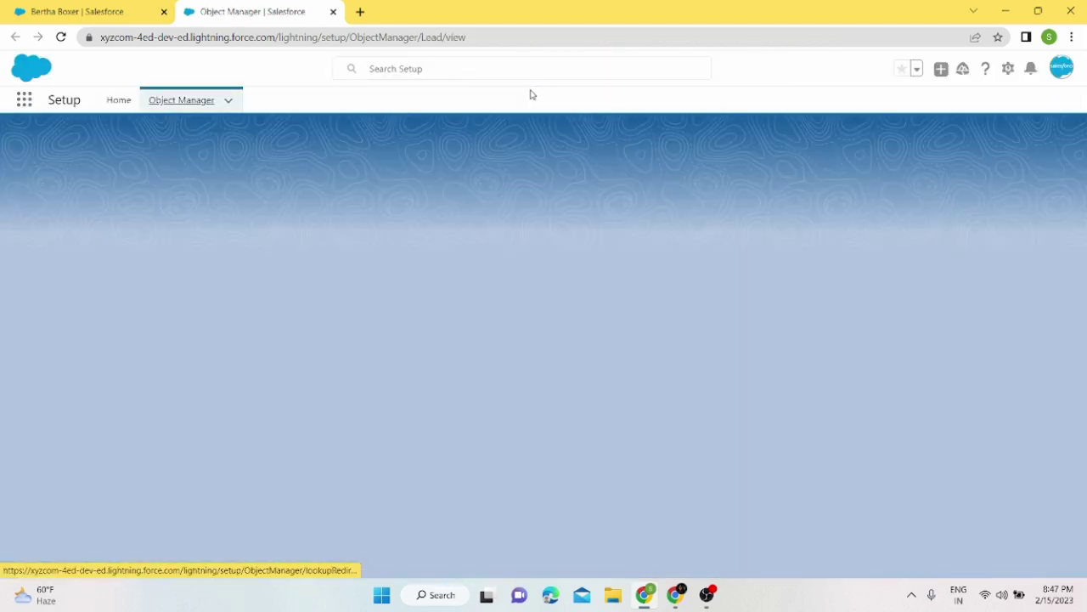
{"action": "left_click", "coordinate": [81, 243]}
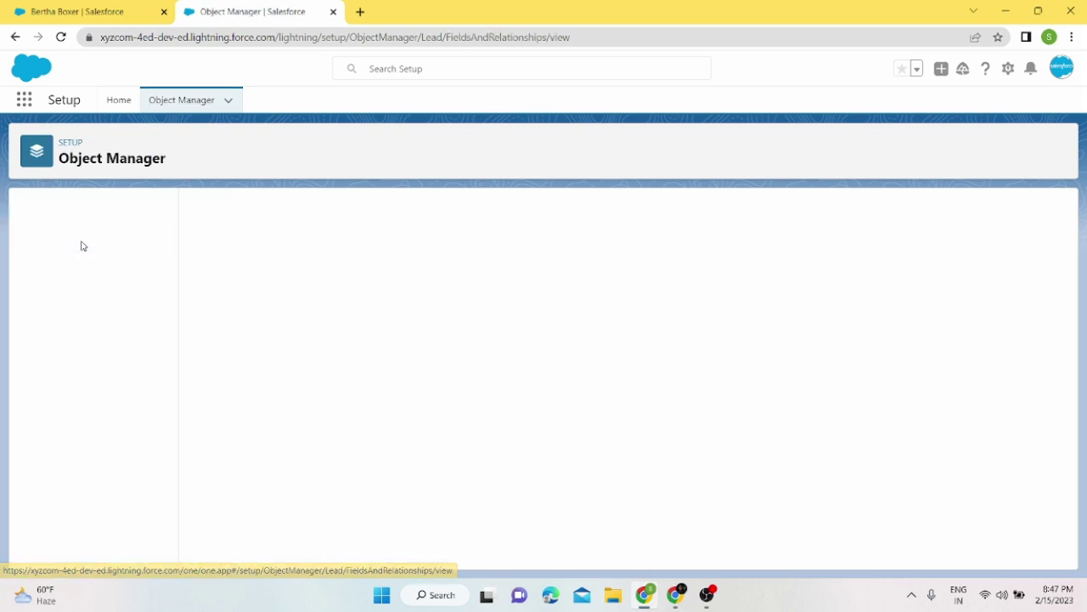
- Find the Website field by searching for "we", and start a new validation rule on it
{"action": "left_click", "coordinate": [586, 211]}
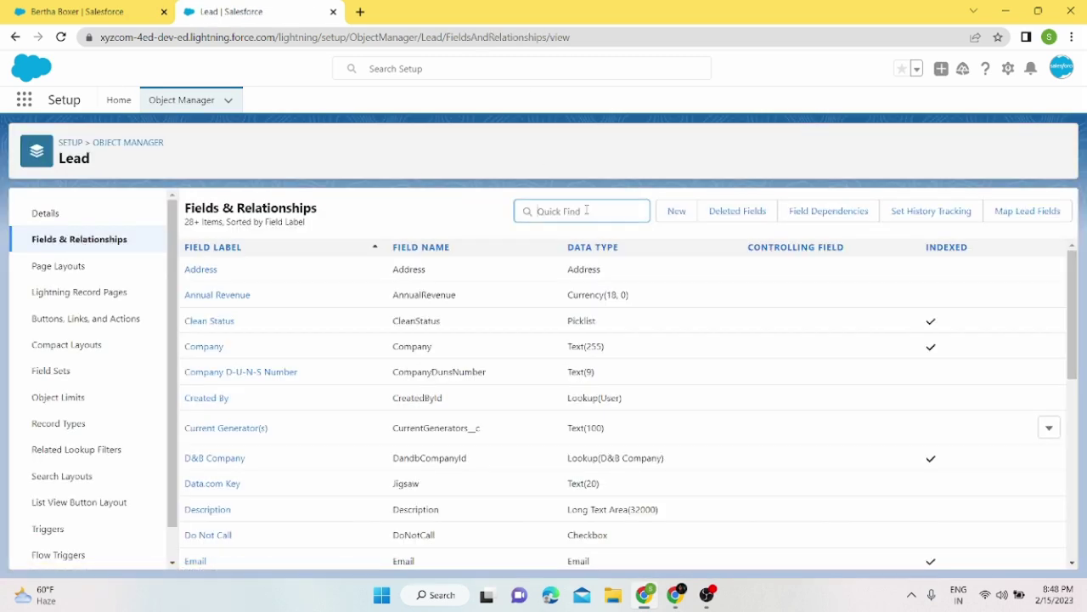
{"action": "type", "text": "we"}
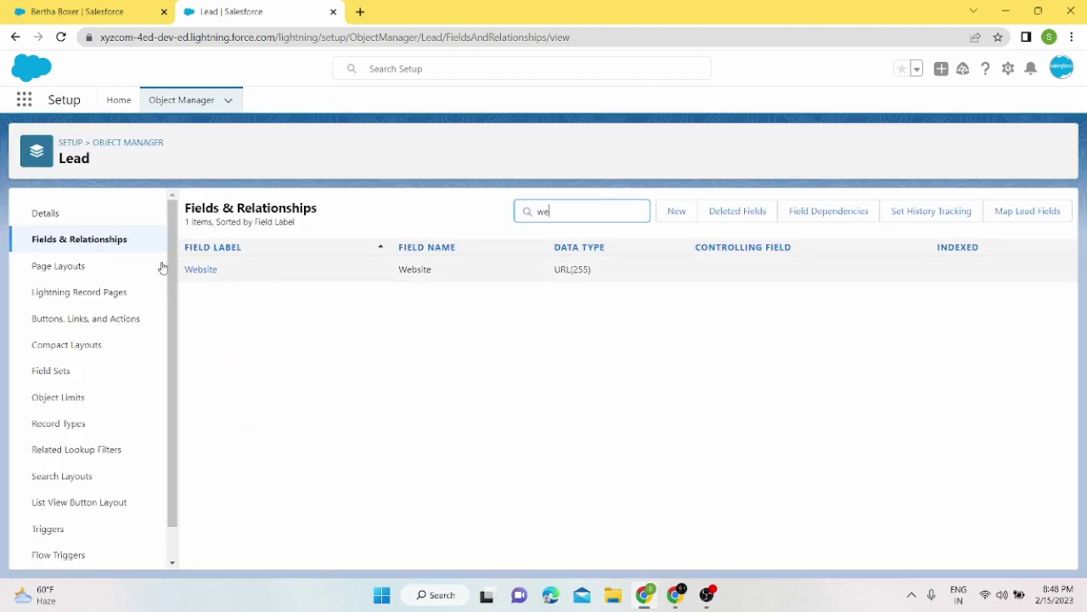
{"action": "left_click", "coordinate": [201, 270]}
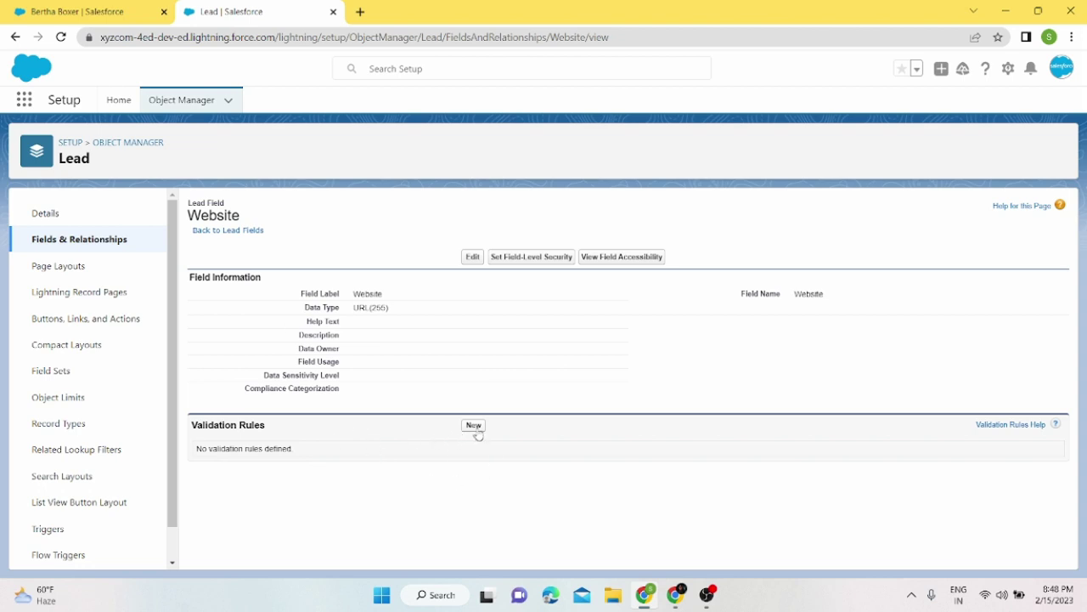
{"action": "left_click_drag", "start_coordinate": [356, 293], "coordinate": [395, 294]}
{"action": "left_click", "coordinate": [477, 431]}
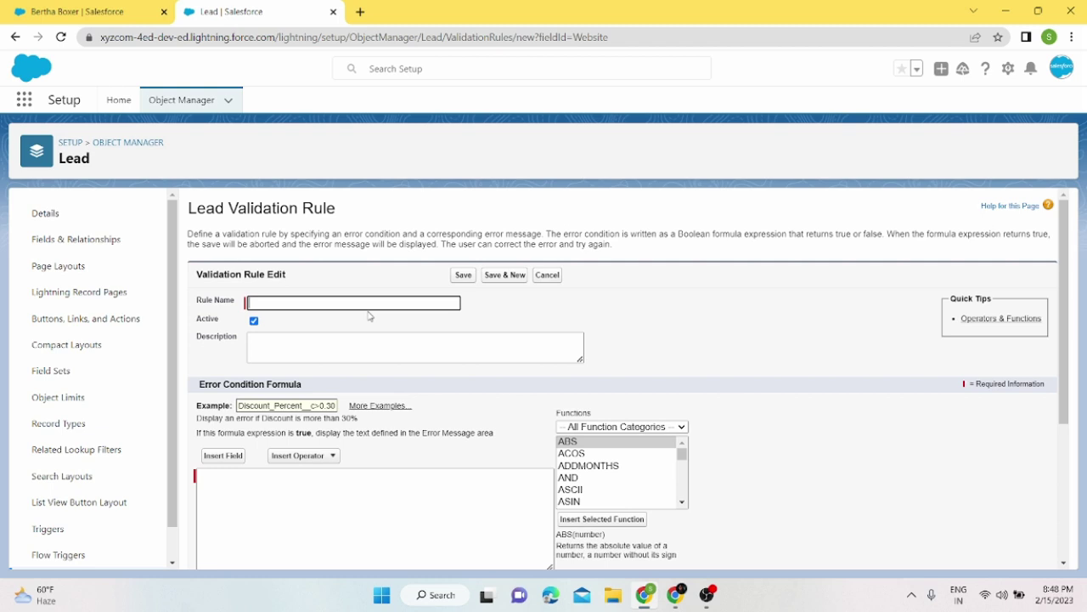
- Name the validation rule "Validation Rule for Website Check"
{"action": "type", "text": "Validation Rule for Website "}
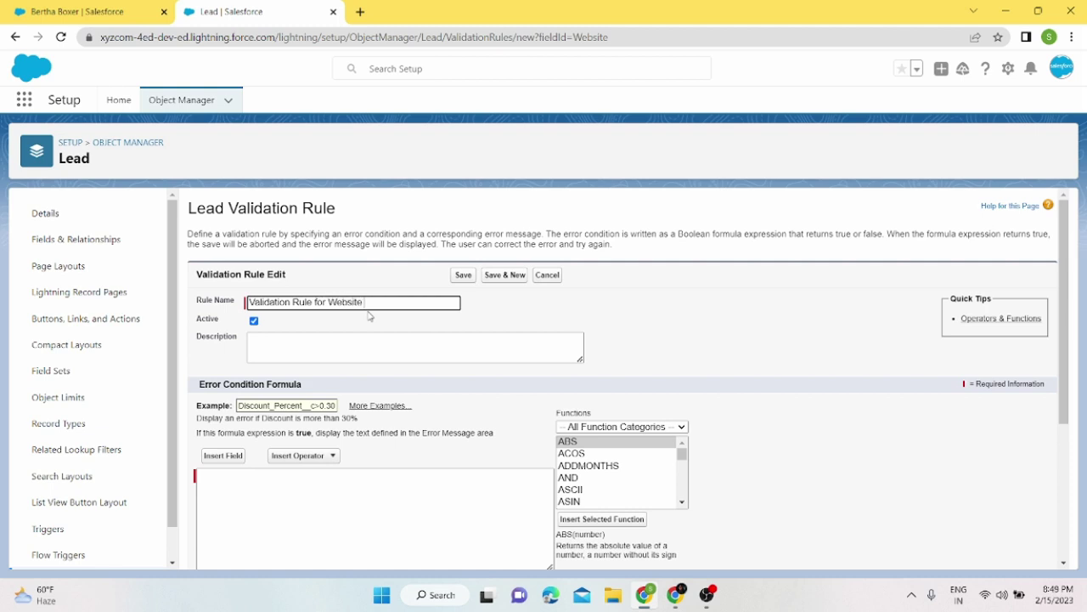
{"action": "type", "text": "Check"}
{"action": "left_click", "coordinate": [379, 350]}
- Insert the AND function into the error condition formula and move its arguments onto a new line
{"action": "scroll", "coordinate": [407, 403], "scroll_direction": "down", "scroll_amount": 3}
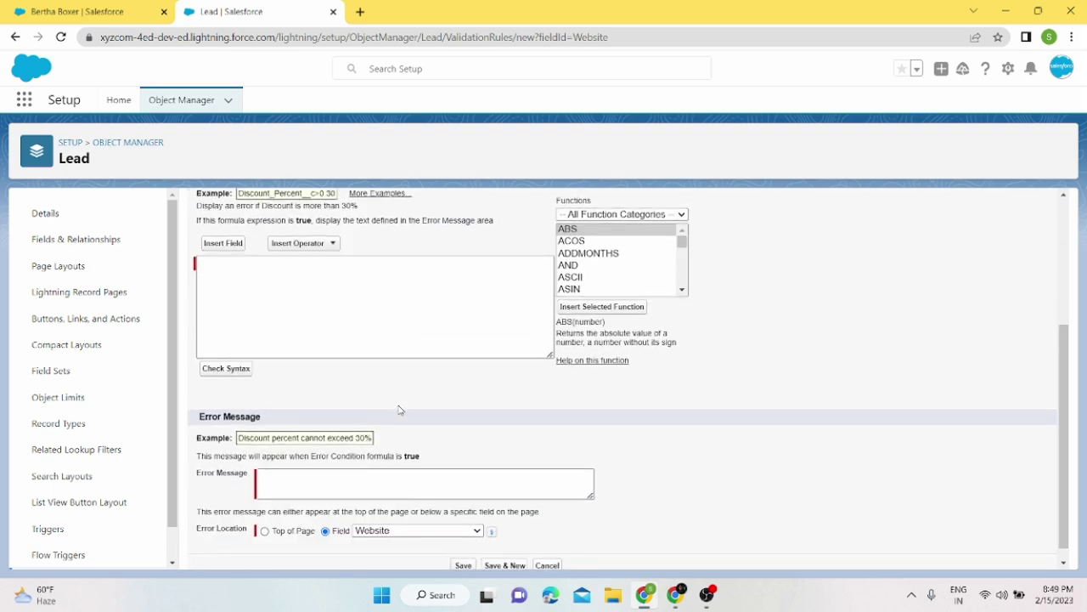
{"action": "scroll", "coordinate": [306, 311], "scroll_direction": "up", "scroll_amount": 1}
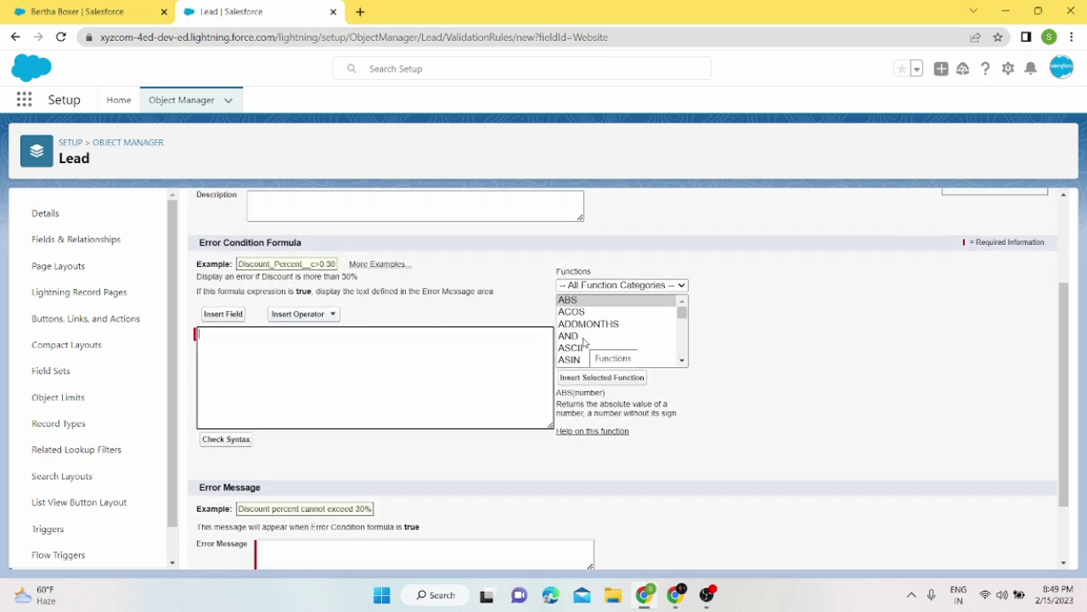
{"action": "left_click", "coordinate": [584, 338]}
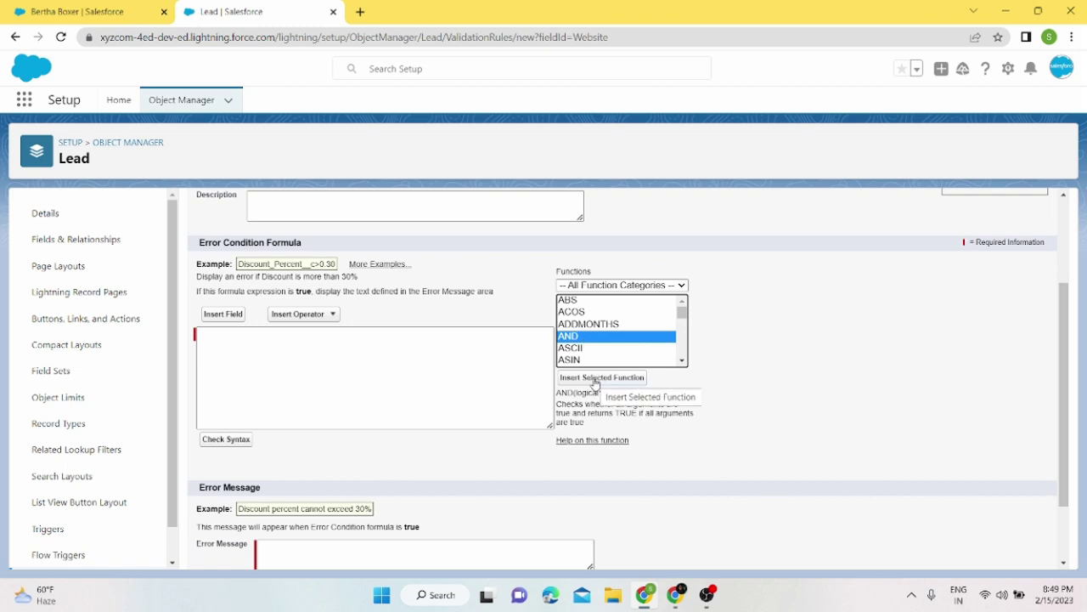
{"action": "left_click", "coordinate": [600, 377]}
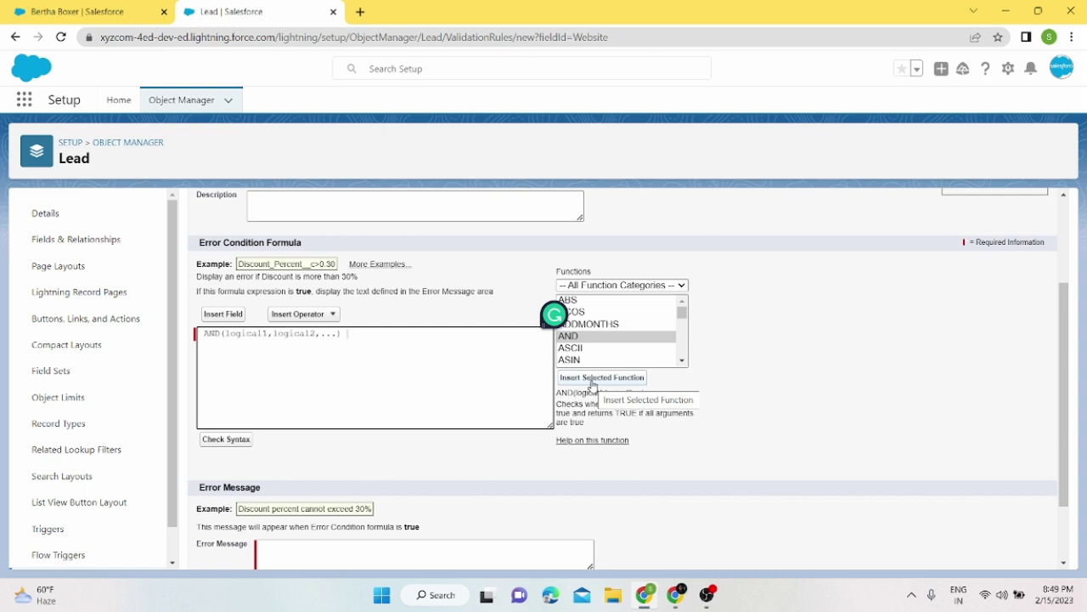
{"action": "double_click", "coordinate": [255, 337]}
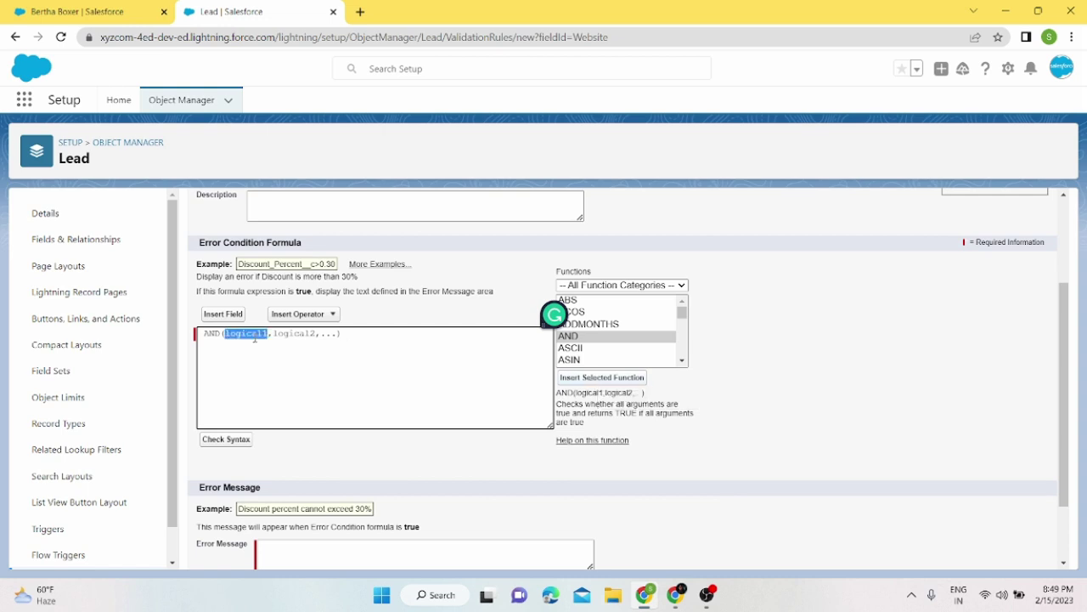
{"action": "double_click", "coordinate": [277, 335]}
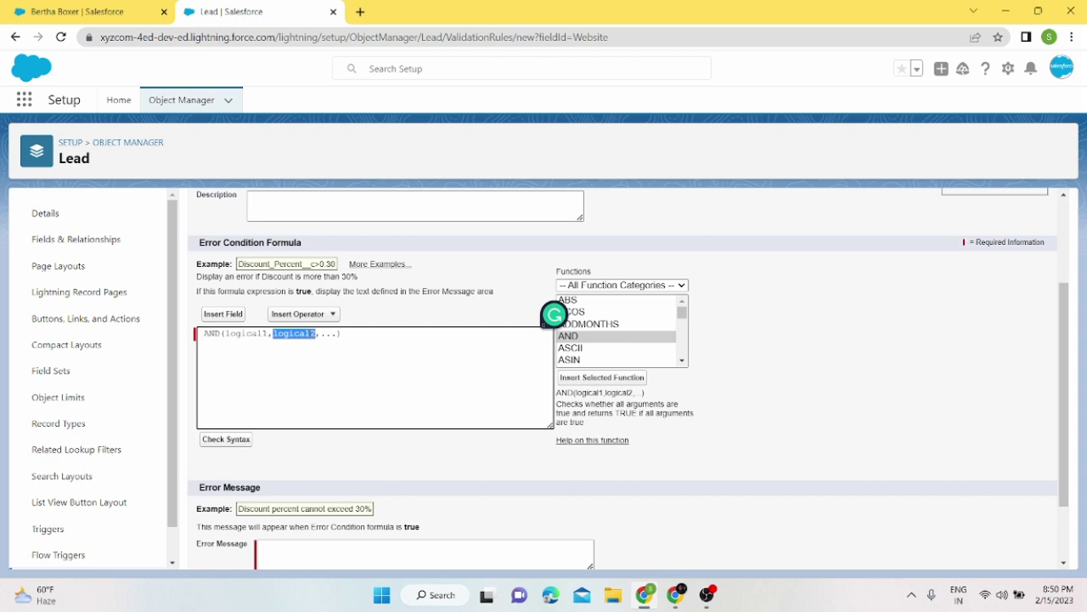
{"action": "left_click", "coordinate": [302, 334]}
{"action": "key", "text": "Return"}
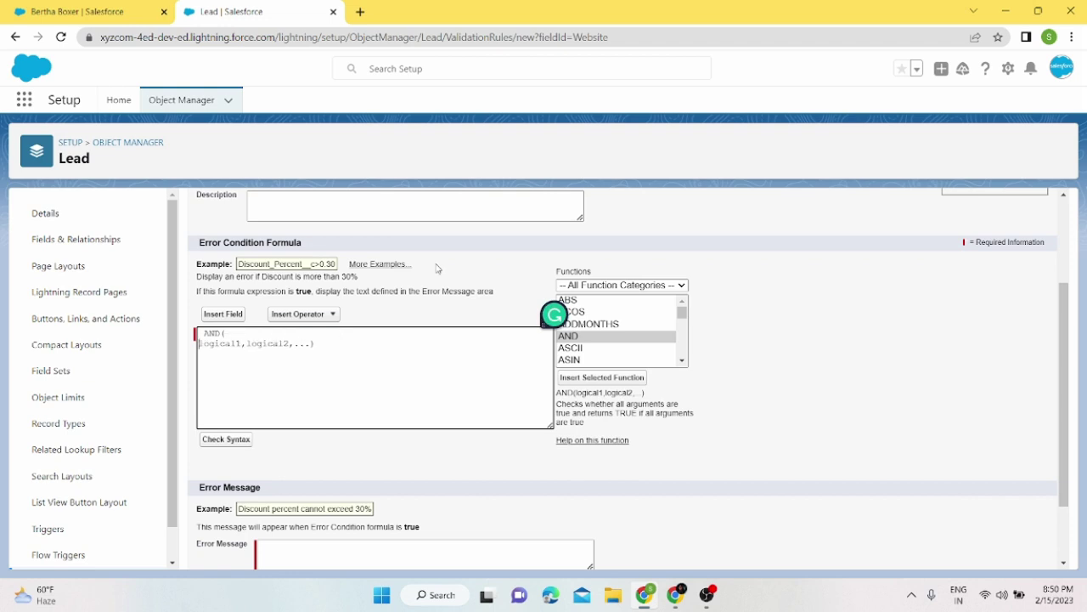
- Replace the logical1 placeholder in the AND formula with the RIGHT function
{"action": "left_click", "coordinate": [243, 344]}
{"action": "key", "text": "BackSpace"}
{"action": "key", "text": "BackSpace"}
{"action": "key", "text": "BackSpace"}
{"action": "key", "text": "BackSpace"}
{"action": "key", "text": "BackSpace"}
{"action": "key", "text": "BackSpace"}
{"action": "key", "text": "BackSpace"}
{"action": "key", "text": "BackSpace"}
{"action": "left_click_drag", "start_coordinate": [682, 317], "coordinate": [640, 349]}
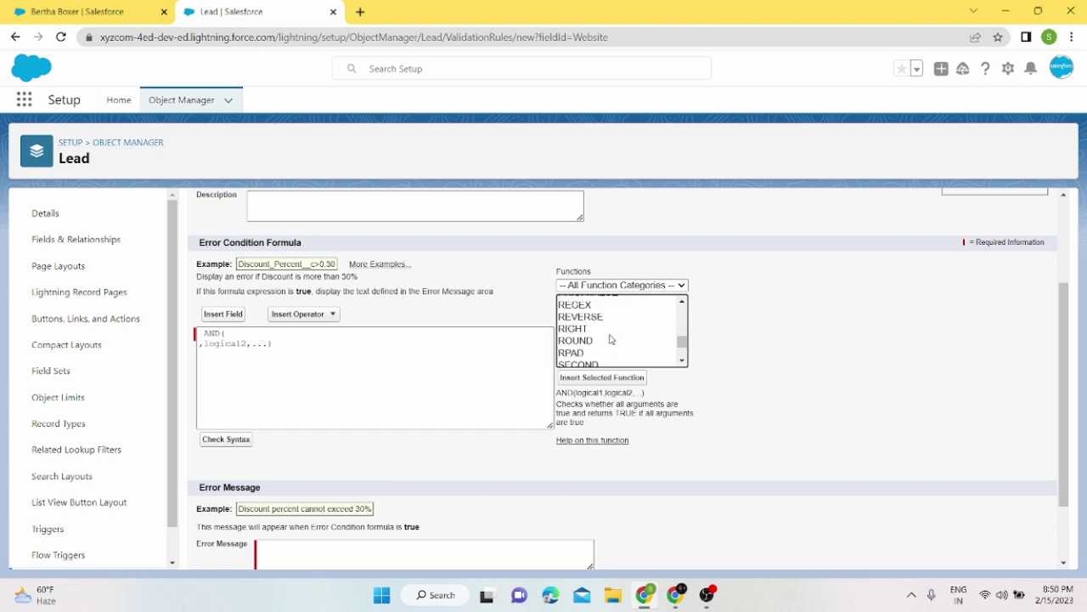
{"action": "left_click", "coordinate": [595, 331]}
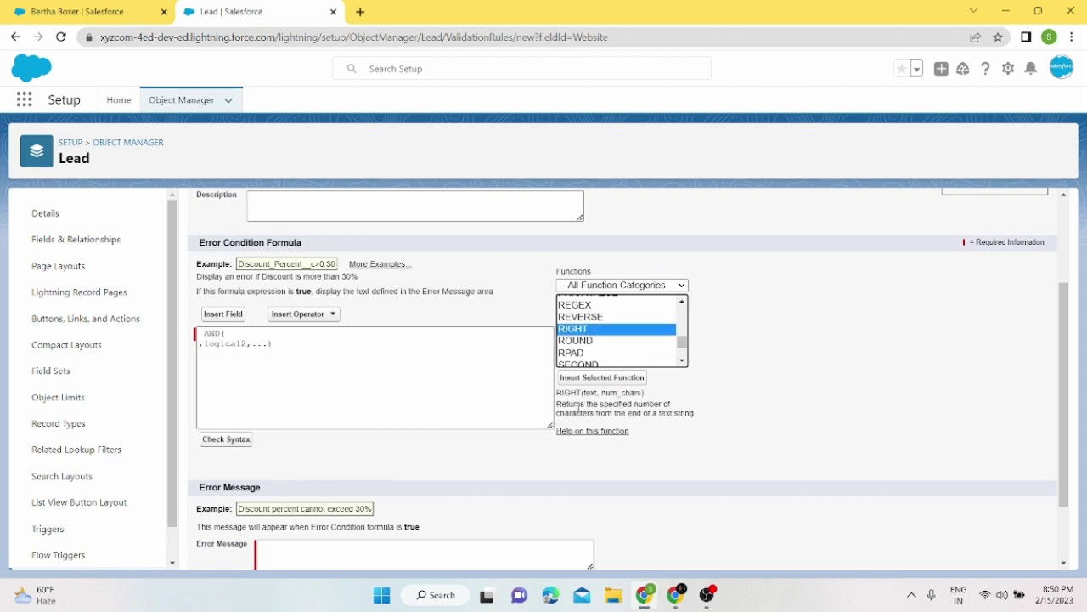
{"action": "left_click", "coordinate": [612, 379]}
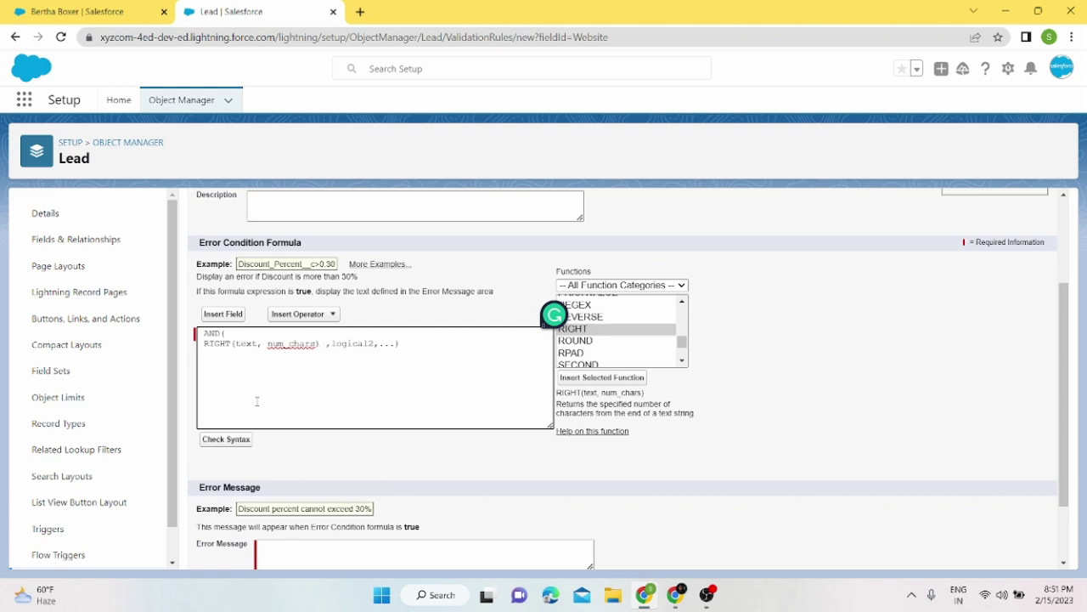
- Replace the text placeholder in the RIGHT function with the Lead's Website field
{"action": "double_click", "coordinate": [252, 343]}
{"action": "double_click", "coordinate": [280, 343]}
{"action": "double_click", "coordinate": [247, 343]}
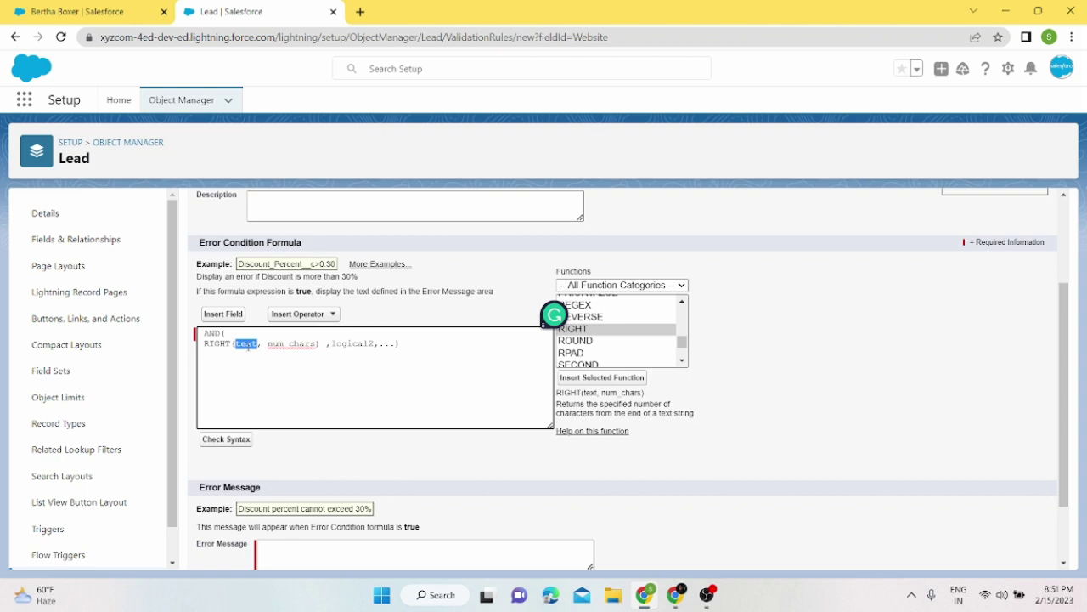
{"action": "left_click", "coordinate": [225, 314]}
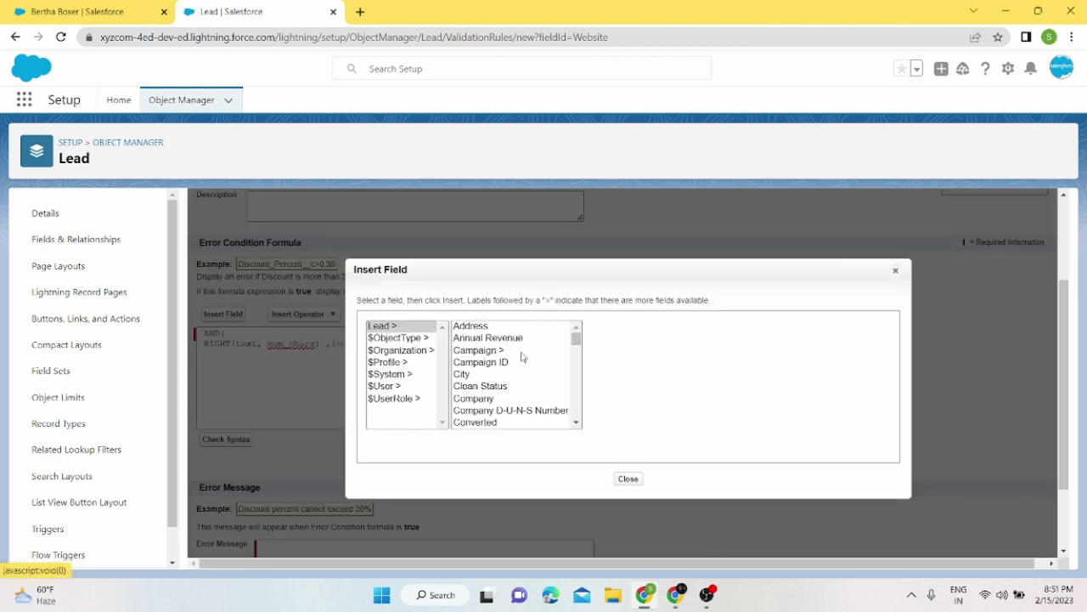
{"action": "left_click_drag", "start_coordinate": [577, 339], "coordinate": [577, 417]}
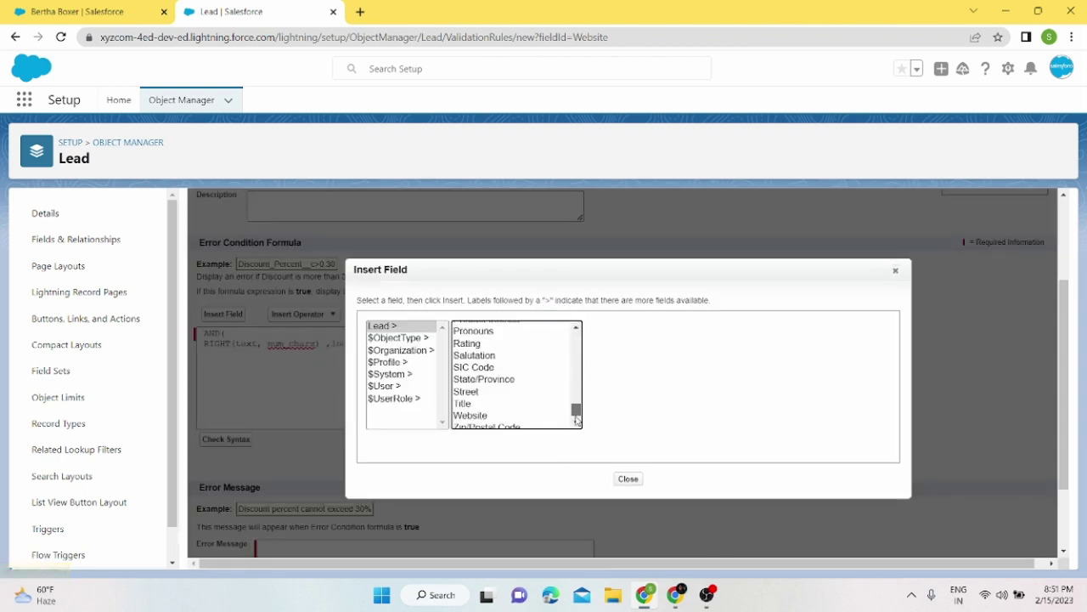
{"action": "left_click", "coordinate": [490, 414]}
{"action": "left_click", "coordinate": [619, 401]}
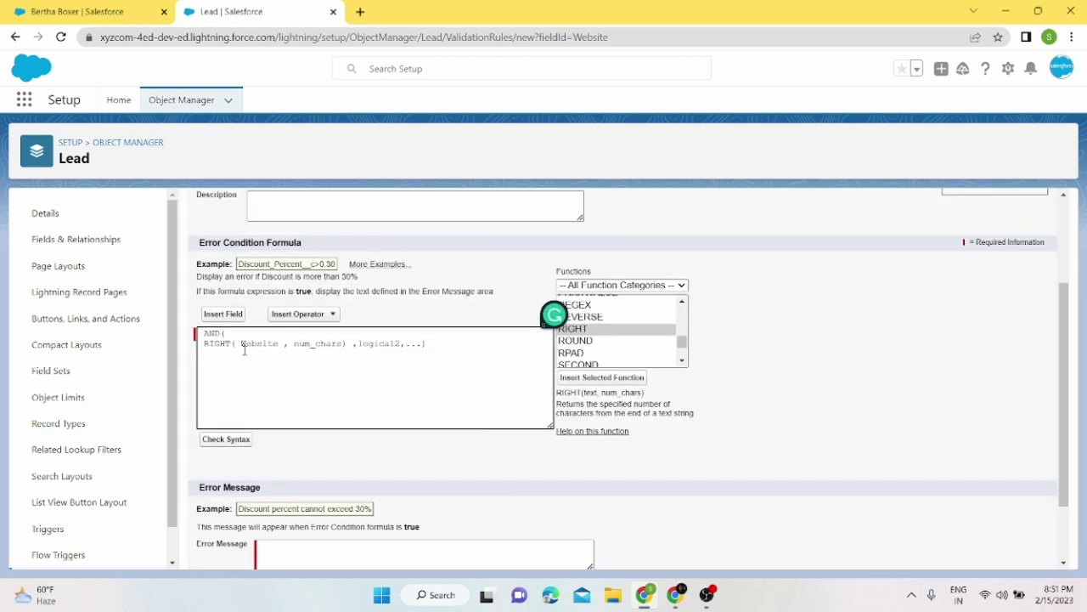
- Set the RIGHT function's num_chars to 4 and compare its result as not equal (<>) to ".COM"
{"action": "double_click", "coordinate": [319, 343]}
{"action": "type", "text": "4)"}
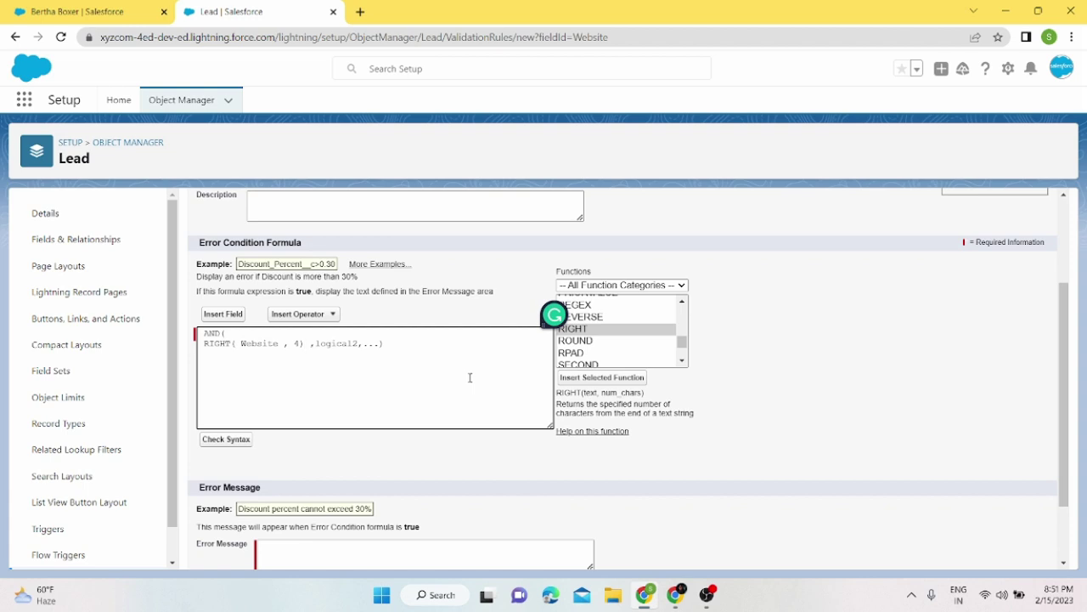
{"action": "type", "text": "<>"}
{"action": "type", "text": "\".COM"}
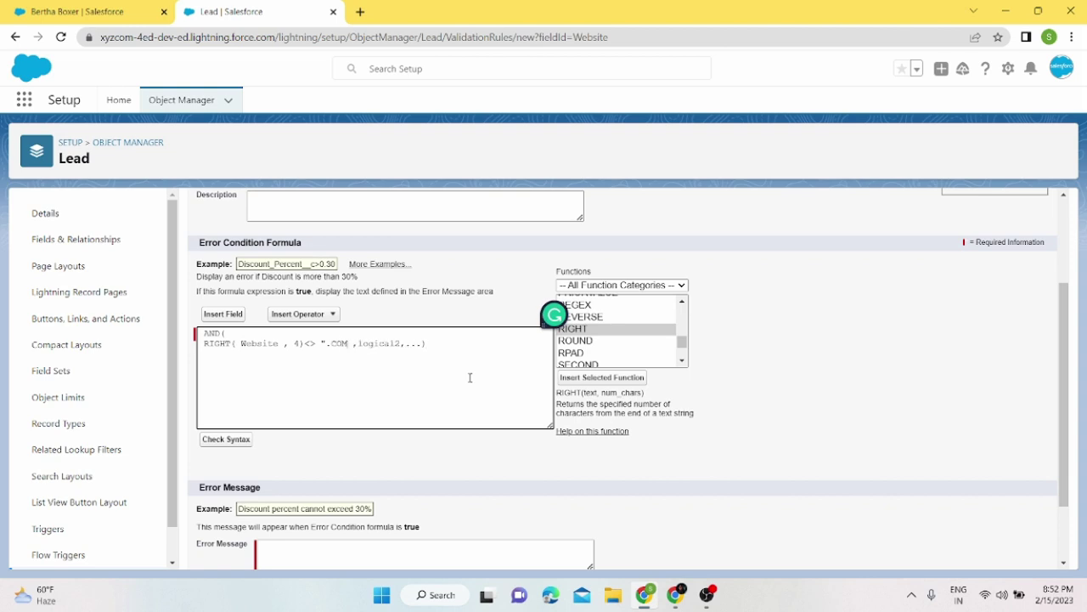
{"action": "type", "text": "\""}
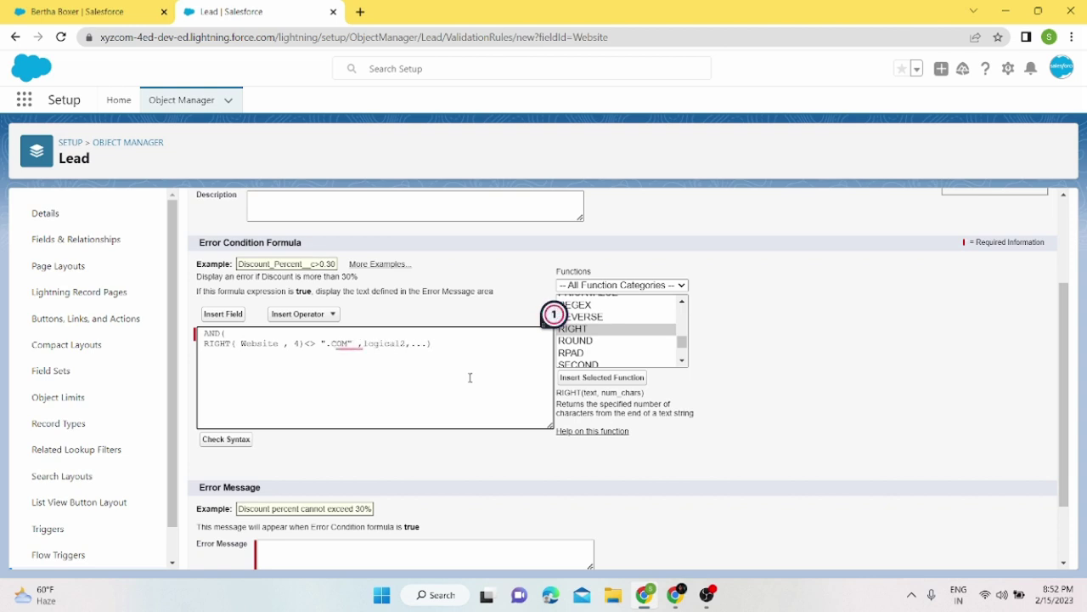
- Move the logical2 placeholder onto its own line and replace it with a second RIGHT function
{"action": "key", "text": "Return"}
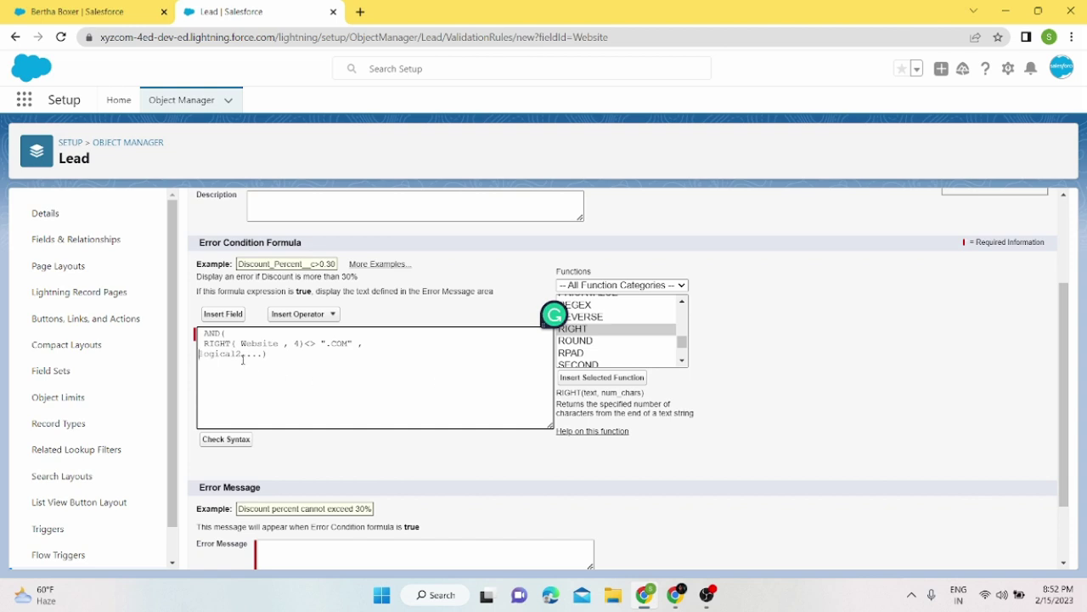
{"action": "left_click_drag", "start_coordinate": [243, 354], "coordinate": [200, 354]}
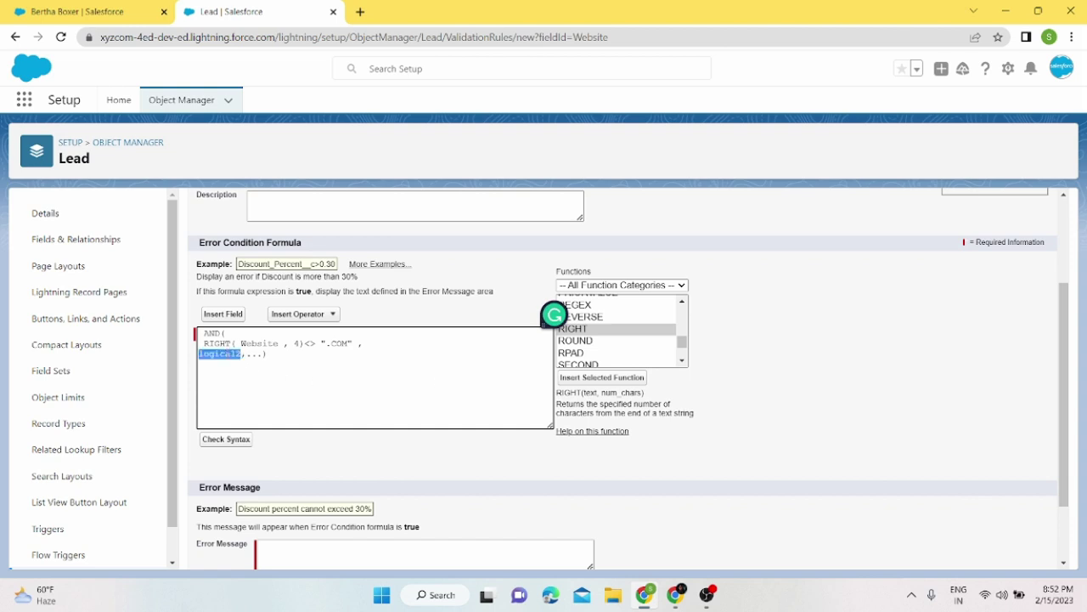
{"action": "left_click", "coordinate": [610, 333]}
{"action": "left_click", "coordinate": [599, 377]}
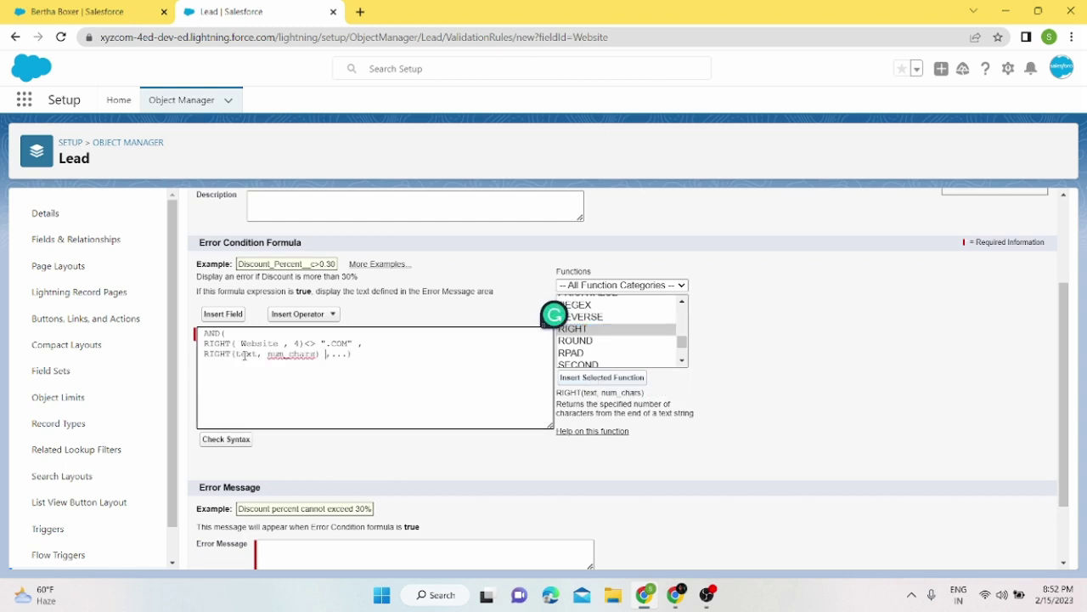
- Replace the text placeholder in the second RIGHT function with the Lead's Website field
{"action": "double_click", "coordinate": [245, 354]}
{"action": "left_click", "coordinate": [217, 315]}
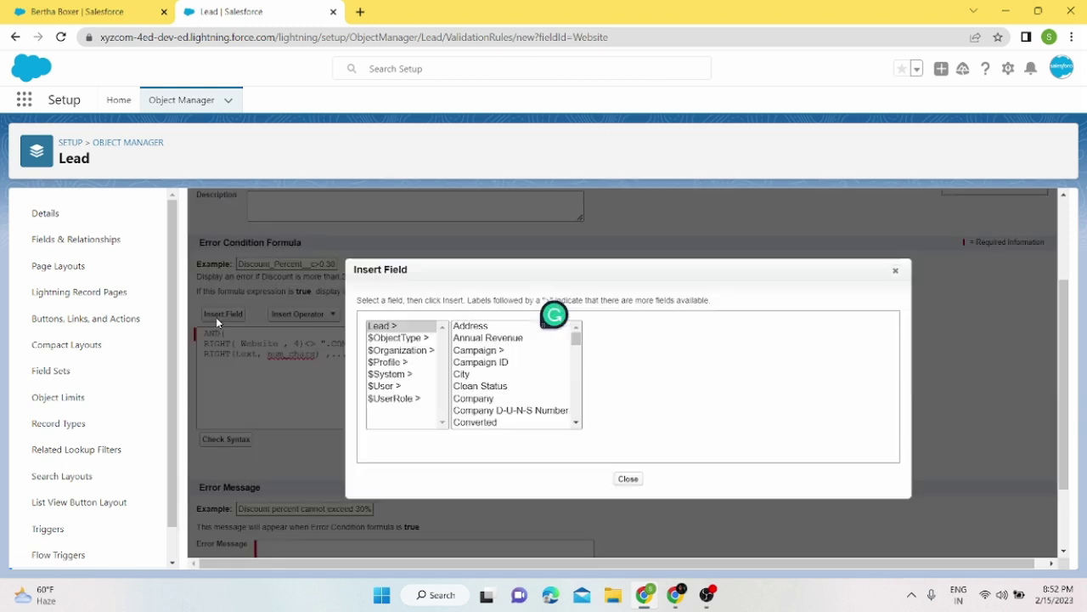
{"action": "left_click_drag", "start_coordinate": [575, 341], "coordinate": [576, 411]}
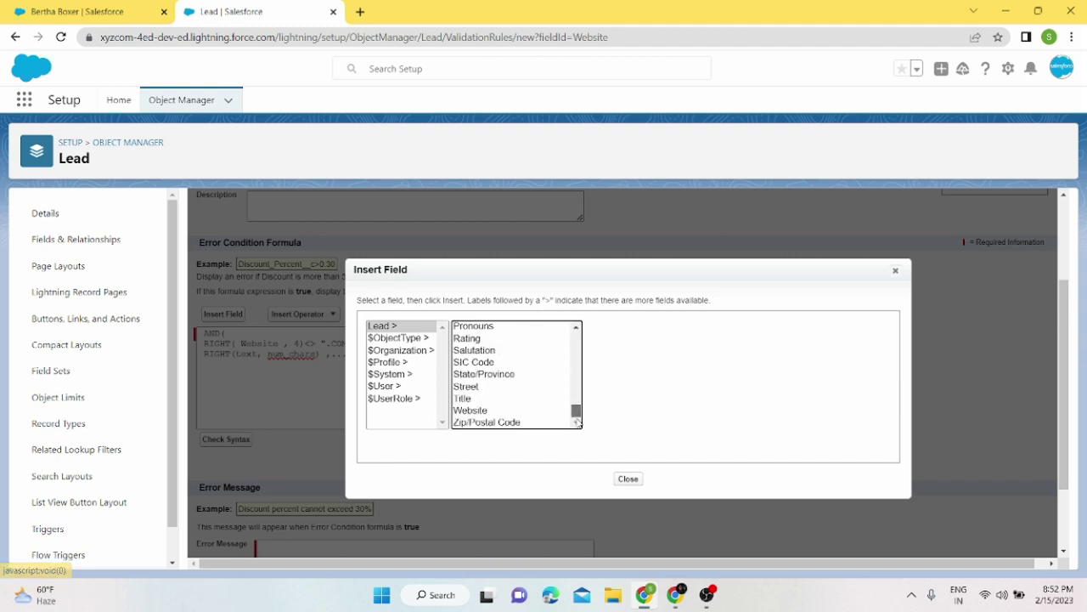
{"action": "left_click", "coordinate": [486, 411]}
{"action": "left_click", "coordinate": [623, 401]}
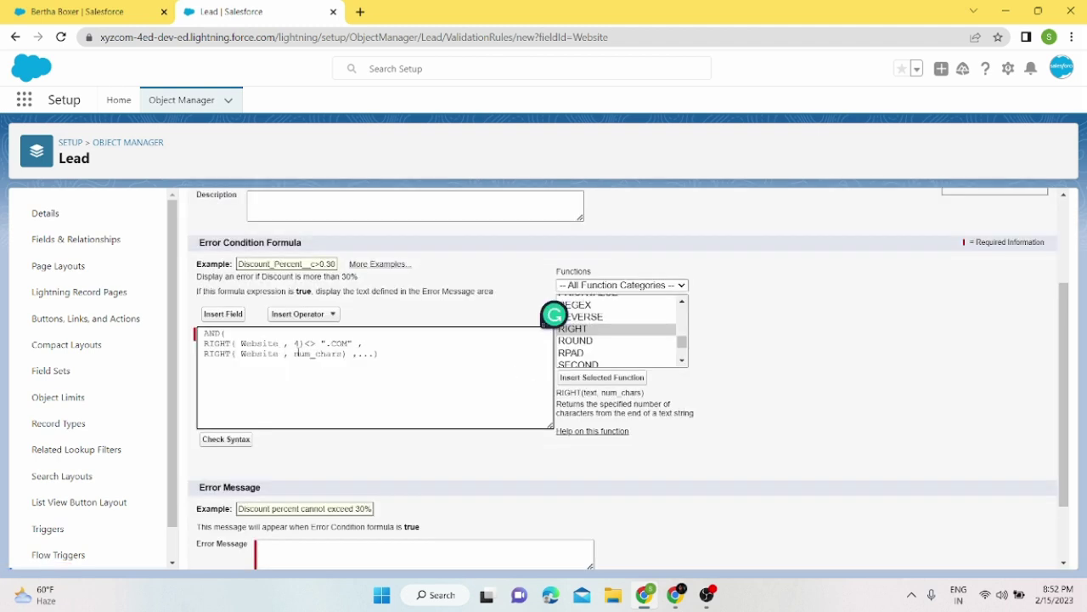
- Set the second RIGHT function's num_chars to 4, compare its result as not equal (<>) to ".com", and start a new line
{"action": "double_click", "coordinate": [300, 353]}
{"action": "type", "text": "4"}
{"action": "left_click", "coordinate": [311, 355]}
{"action": "key", "text": "BackSpace"}
{"action": "type", "text": "<>"}
{"action": "type", "text": " \"\""}
{"action": "type", "text": ".com"}
{"action": "key", "text": "Return"}
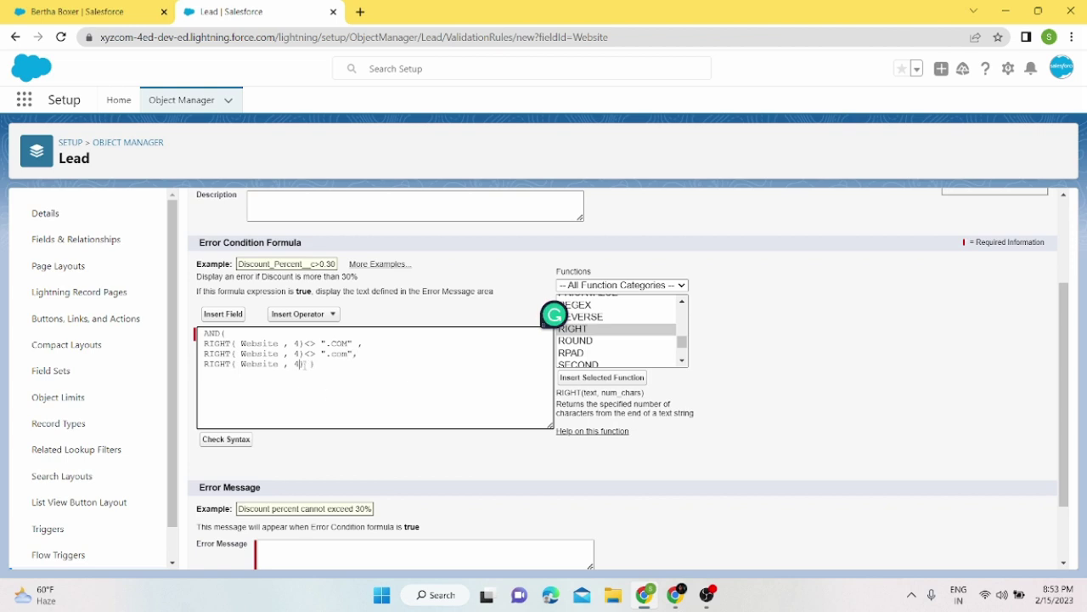
- Compare the third RIGHT function's result as not equal (<>) to ".ORG" and add a comma and a new line
{"action": "left_click", "coordinate": [306, 364]}
{"action": "type", "text": "<>"}
{"action": "type", "text": "\"\""}
{"action": "type", "text": "."}
{"action": "type", "text": "ORG"}
{"action": "type", "text": "\""}
{"action": "type", "text": ","}
{"action": "key", "text": "Return"}
- Insert a fourth RIGHT function at the start of the new line and replace its text placeholder with the Lead's Website field
{"action": "left_click", "coordinate": [580, 331]}
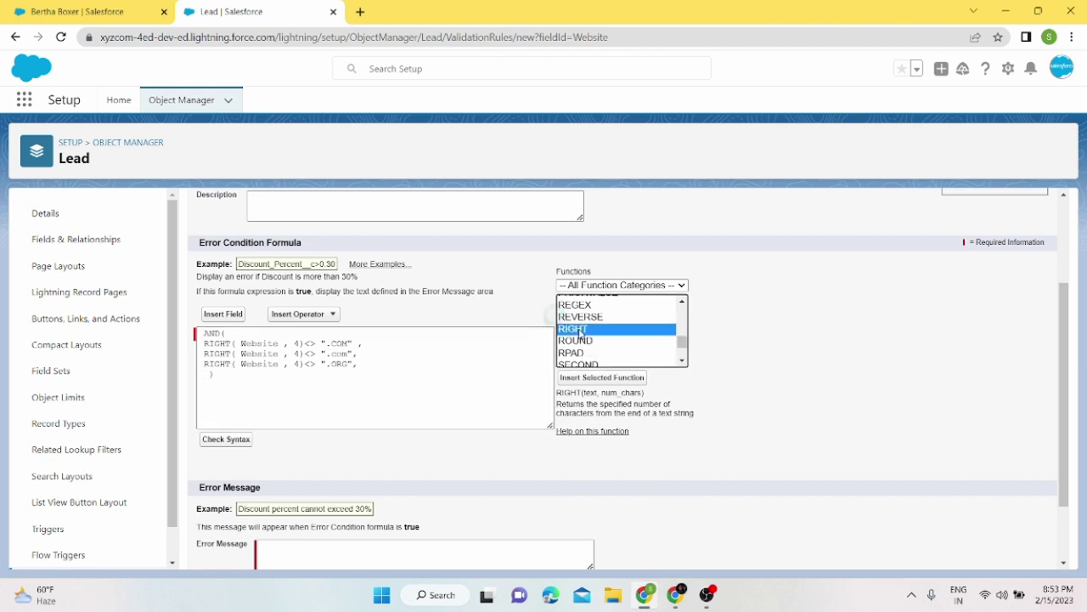
{"action": "left_click", "coordinate": [586, 379]}
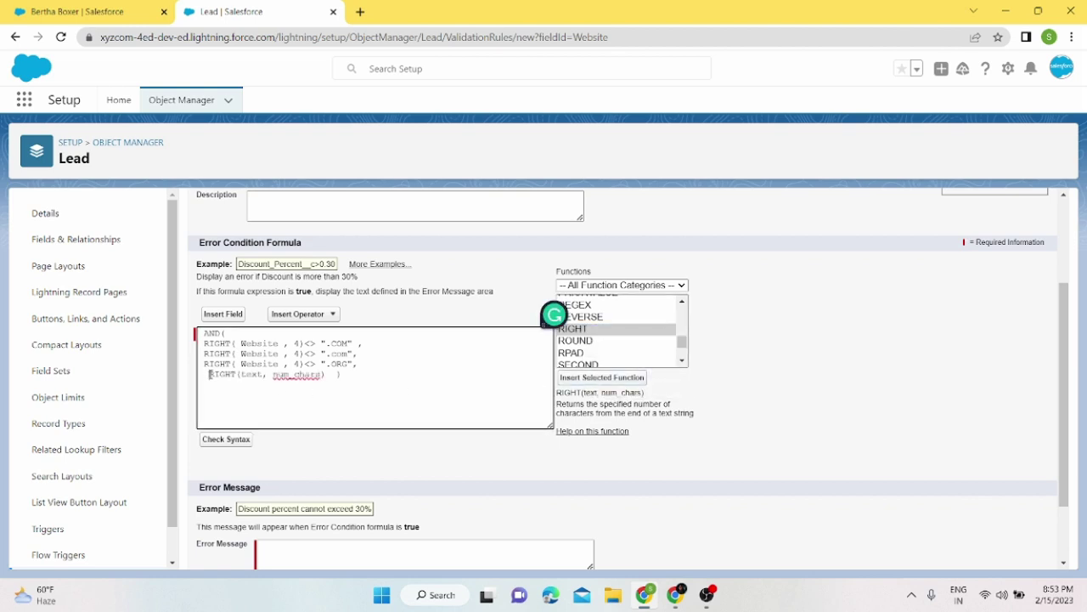
{"action": "key", "text": "BackSpace"}
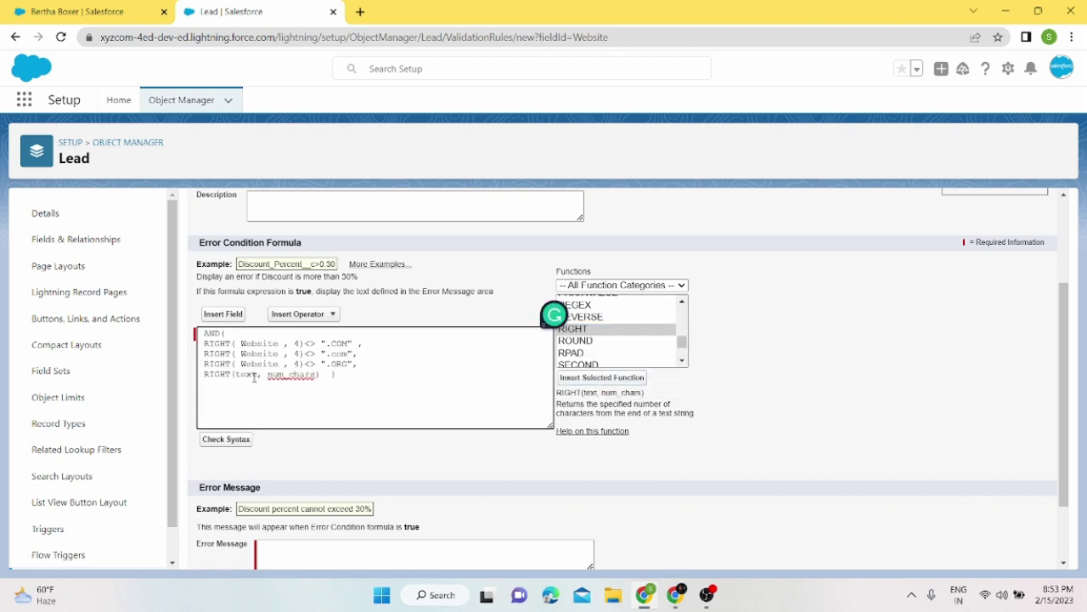
{"action": "double_click", "coordinate": [242, 375]}
{"action": "left_click", "coordinate": [222, 313]}
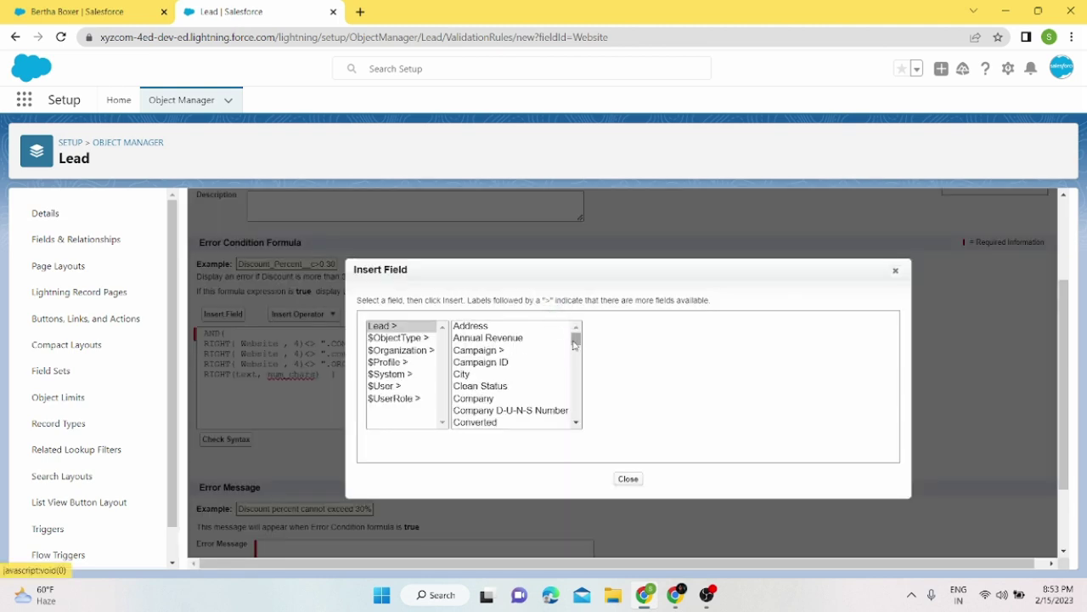
{"action": "left_click_drag", "start_coordinate": [576, 339], "coordinate": [576, 412]}
{"action": "left_click", "coordinate": [488, 409]}
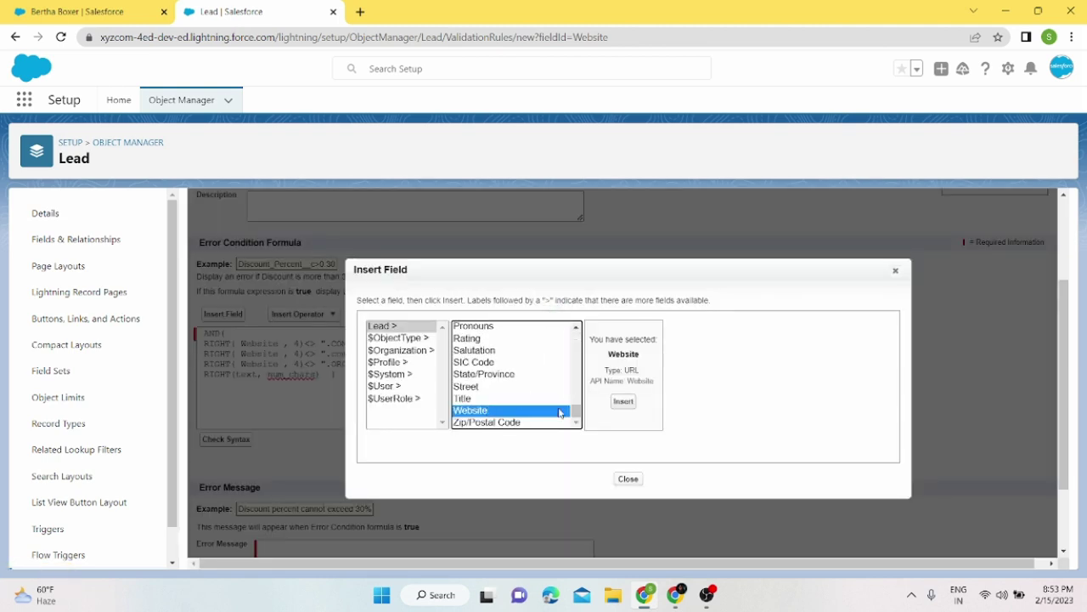
{"action": "left_click", "coordinate": [626, 404]}
- Set the fourth RIGHT function's num_chars to 4, compare it as not equal (<>) to ".org", and put the closing parenthesis on its own line
{"action": "double_click", "coordinate": [311, 375]}
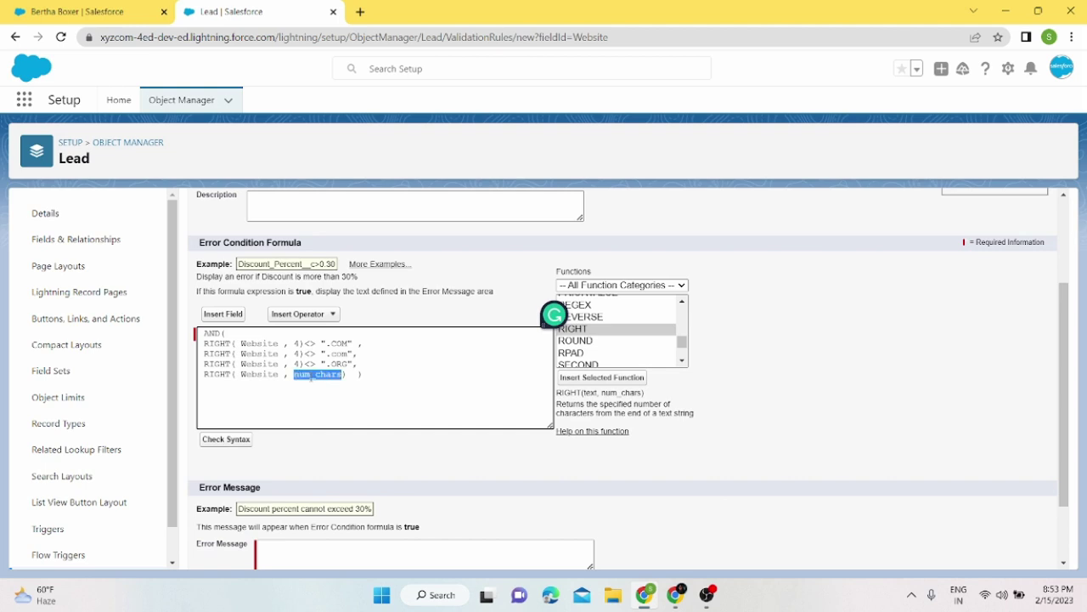
{"action": "type", "text": "4)"}
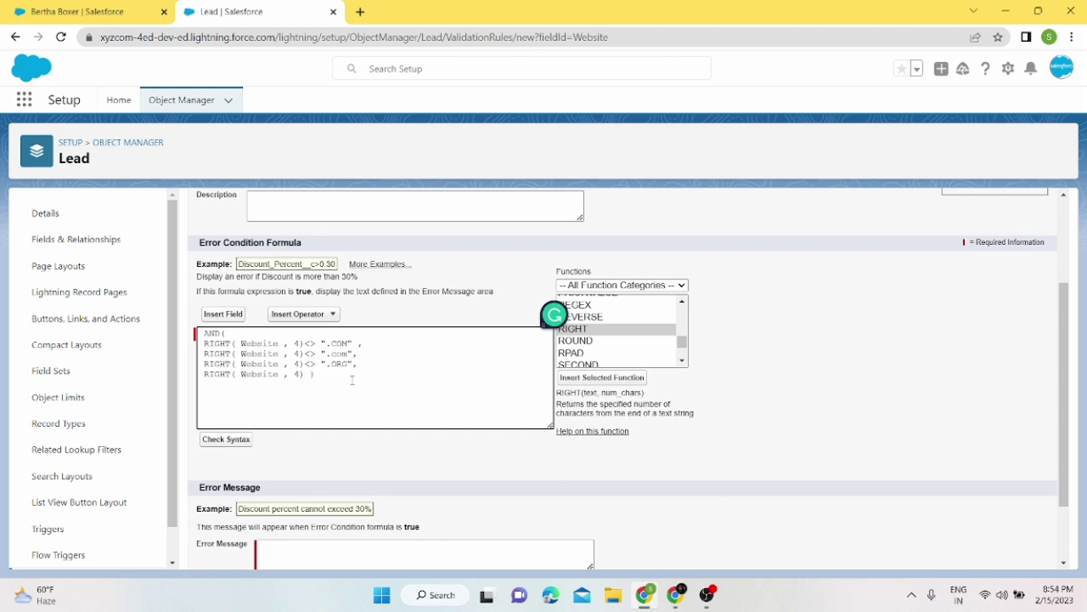
{"action": "type", "text": "<> \"\""}
{"action": "key", "text": "Left"}
{"action": "type", "text": ".oRG"}
{"action": "key", "text": "BackSpace"}
{"action": "key", "text": "BackSpace"}
{"action": "key", "text": "BackSpace"}
{"action": "type", "text": "org"}
{"action": "key", "text": "Return"}
- Check the syntax of the error condition formula
{"action": "left_click", "coordinate": [247, 442]}
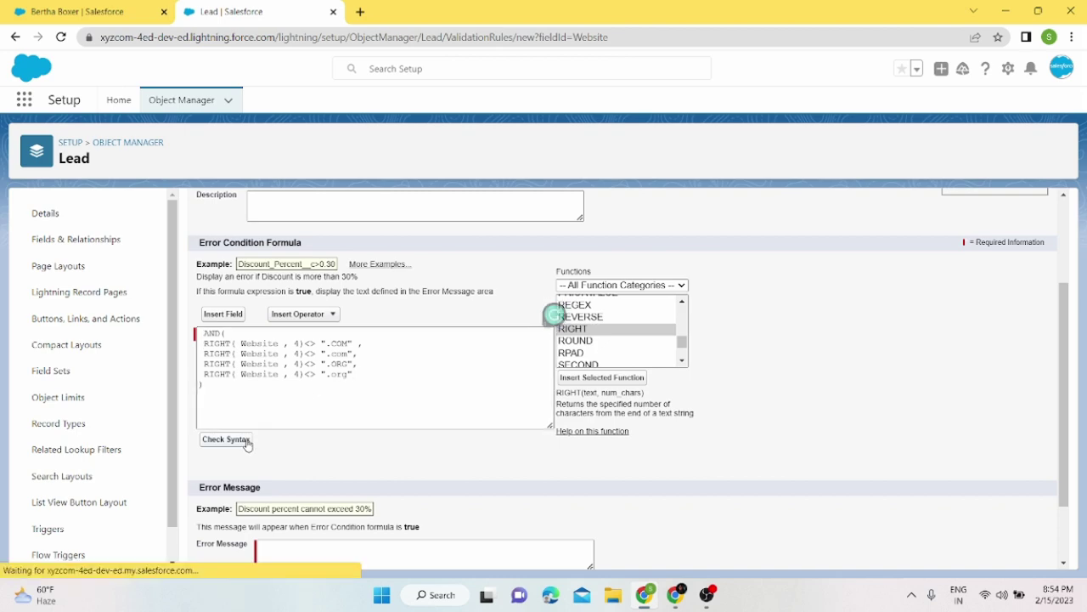
{"action": "scroll", "coordinate": [247, 443], "scroll_direction": "down", "scroll_amount": 3}
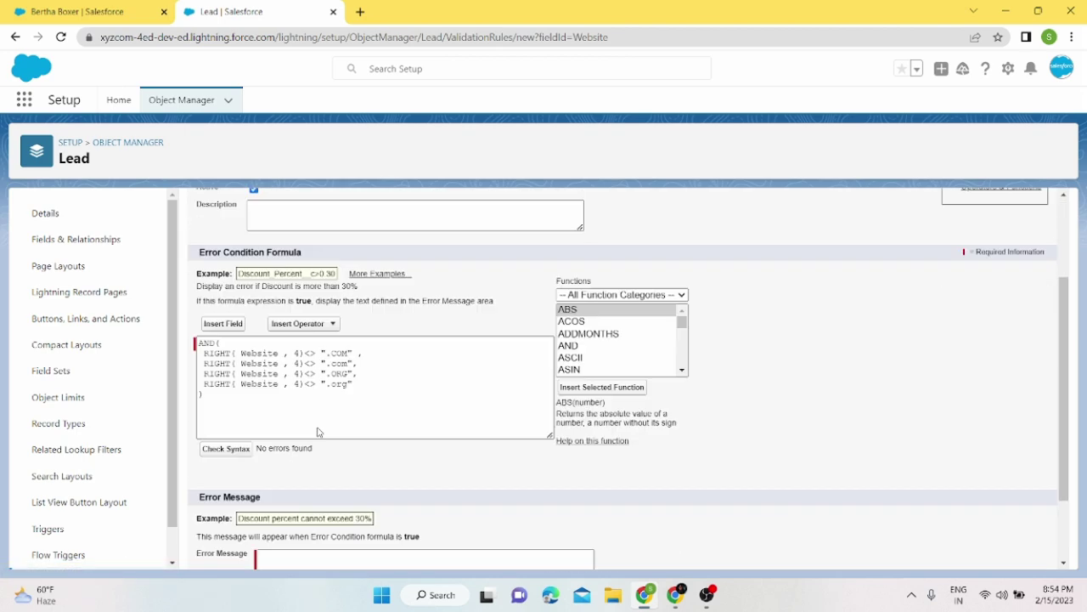
{"action": "left_click_drag", "start_coordinate": [319, 368], "coordinate": [256, 368]}
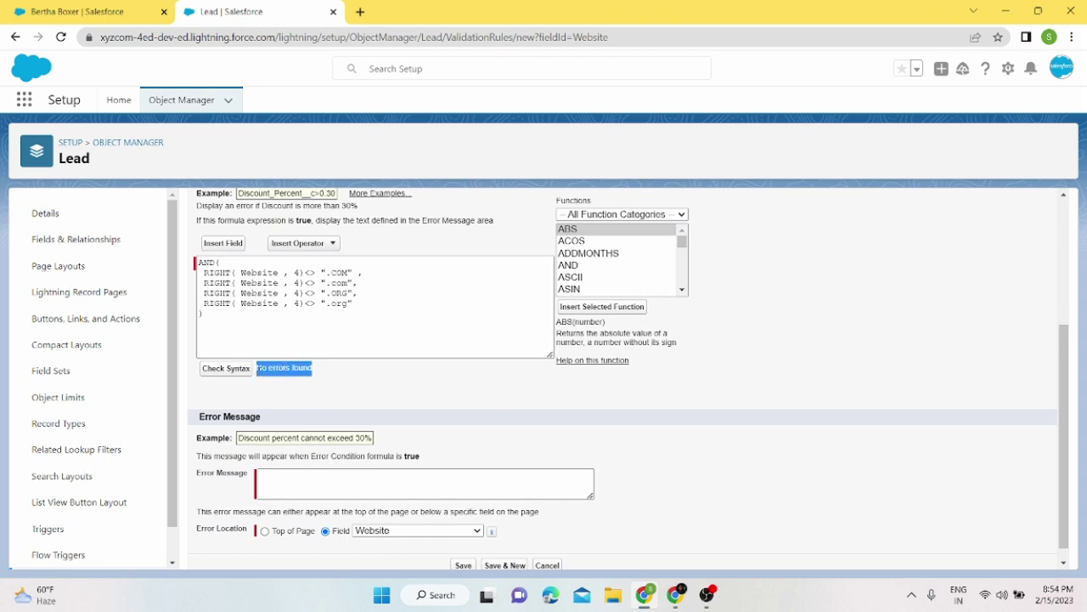
- Enter the error message "Enter the correct format i.e. .com or .org" for the validation rule
{"action": "left_click", "coordinate": [386, 491]}
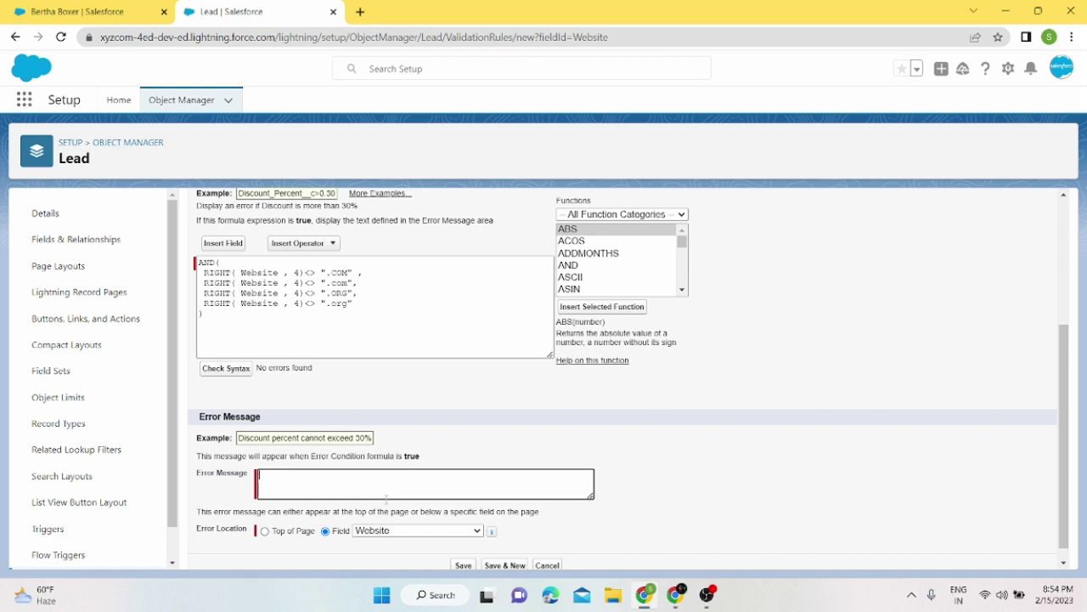
{"action": "type", "text": "Enter"}
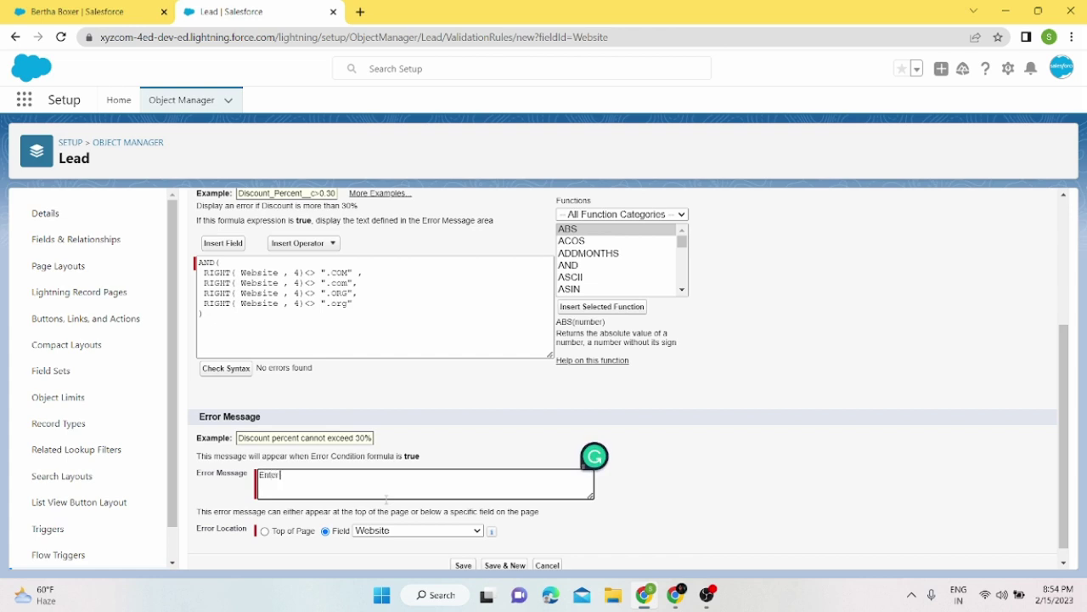
{"action": "type", "text": " the correct format i.e"}
{"action": "key", "text": "BackSpace"}
{"action": "type", "text": ". .com or"}
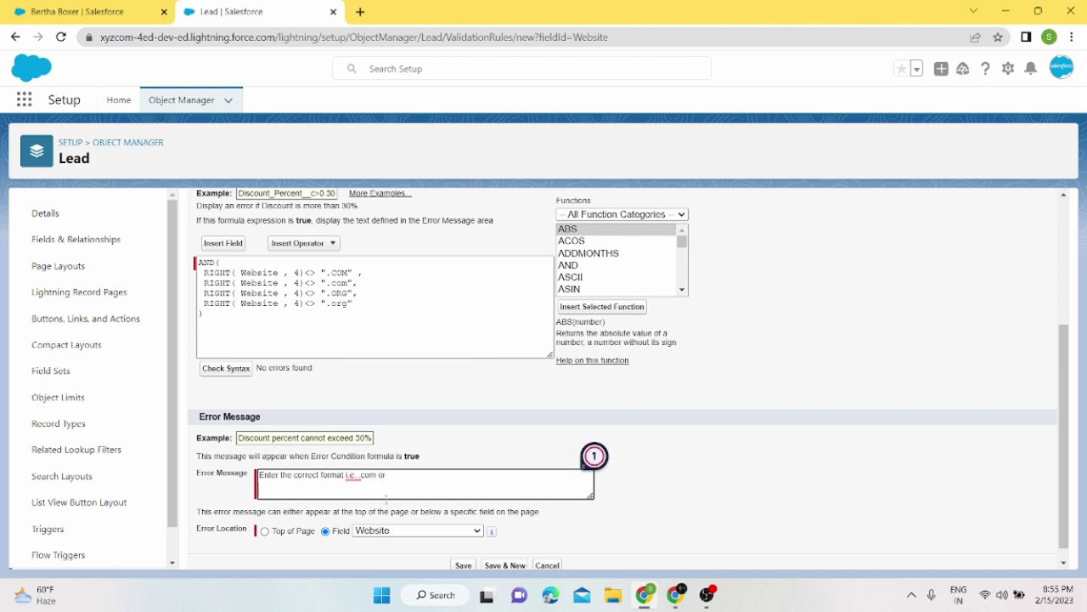
{"action": "type", "text": " .org"}
- Set the error location to Top of Page and save the validation rule
{"action": "scroll", "coordinate": [367, 498], "scroll_direction": "down", "scroll_amount": 1}
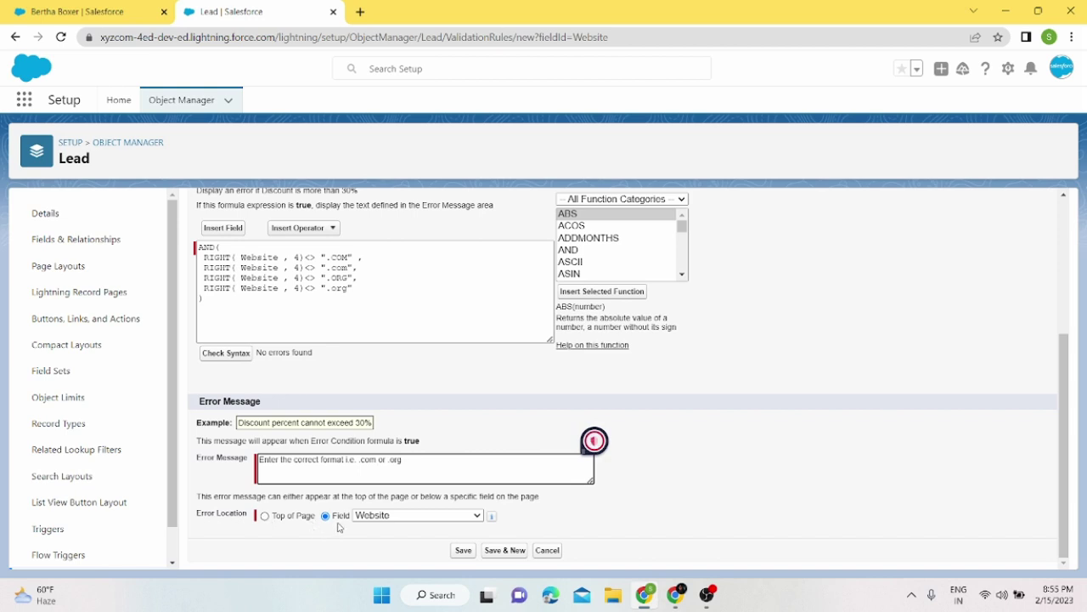
{"action": "left_click", "coordinate": [264, 515]}
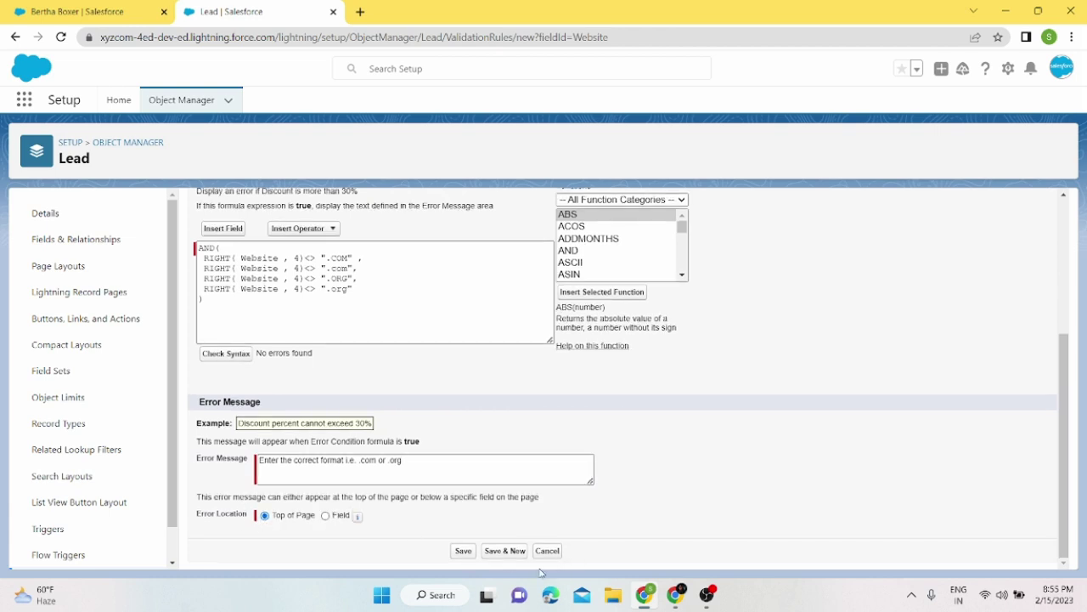
{"action": "left_click", "coordinate": [465, 552]}
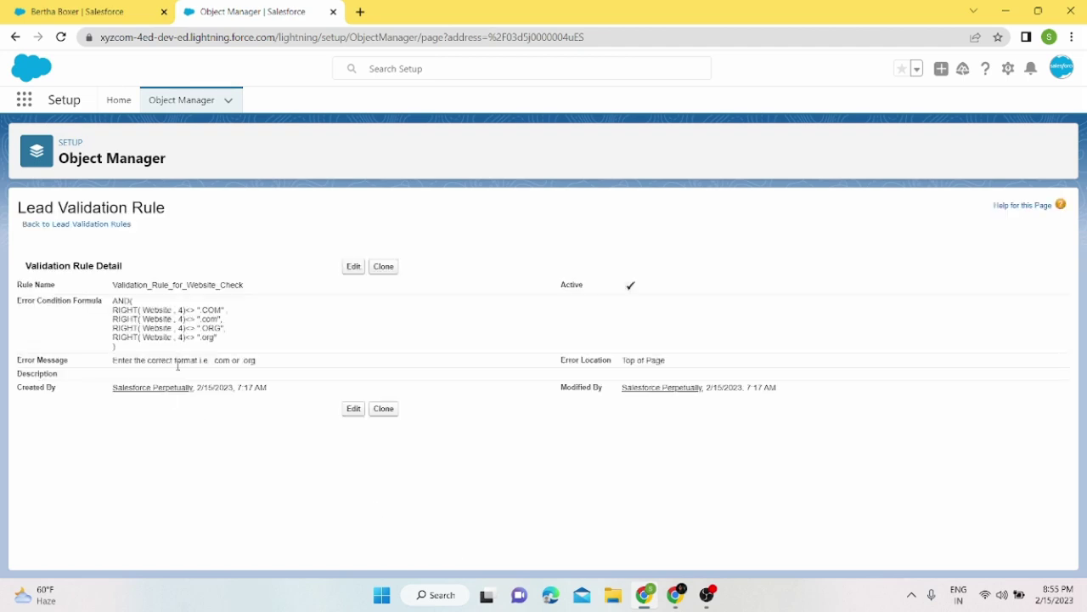
{"action": "left_click_drag", "start_coordinate": [259, 364], "coordinate": [123, 362]}
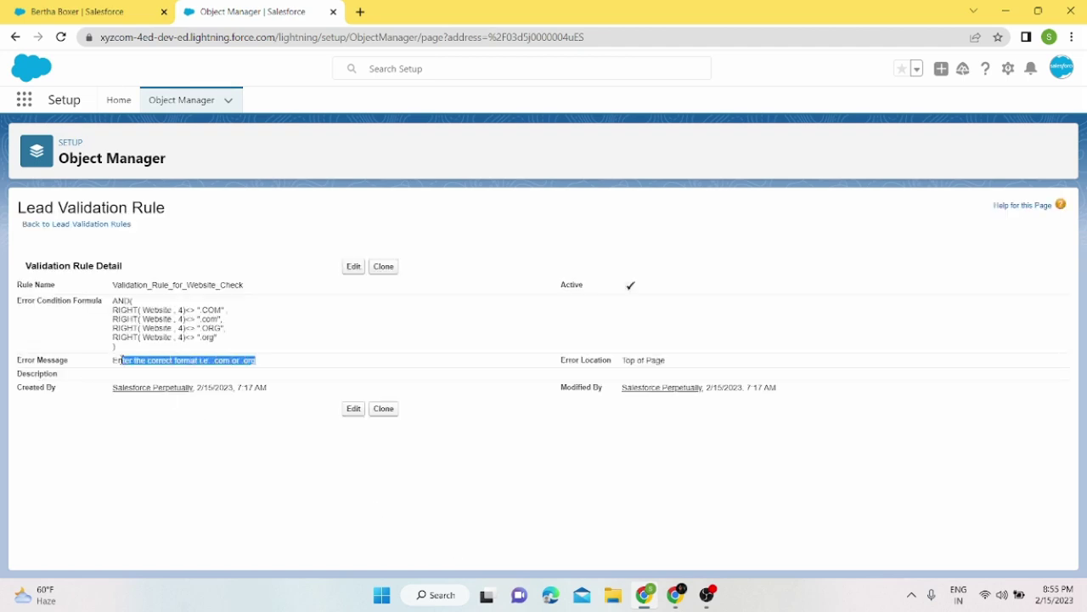
- Return to the Sales app's browser tab and open the details of the existing lead from the recently viewed leads
{"action": "left_click", "coordinate": [89, 12]}
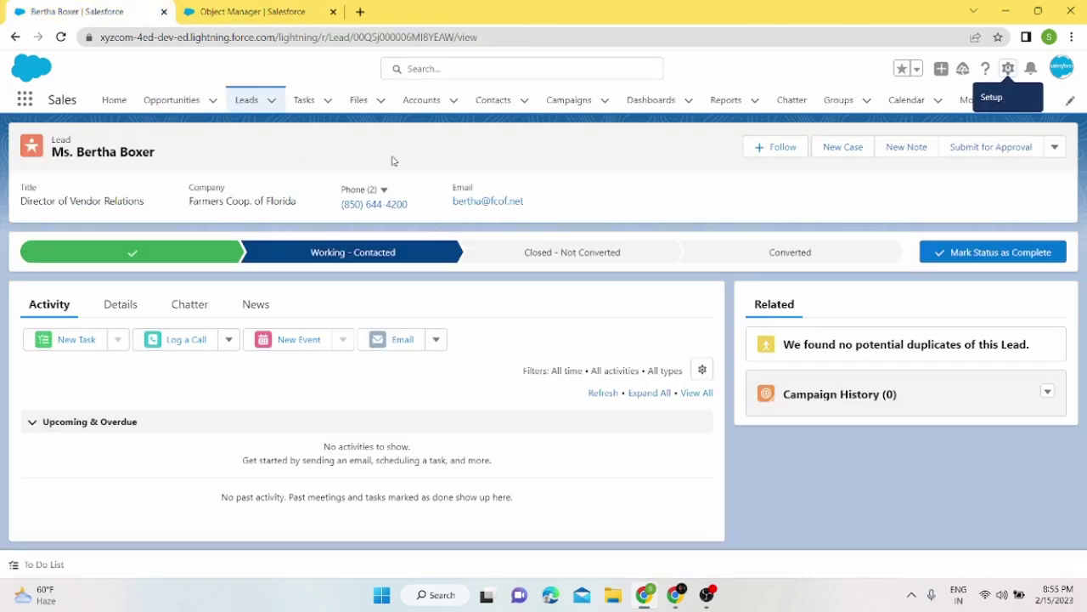
{"action": "left_click", "coordinate": [259, 102]}
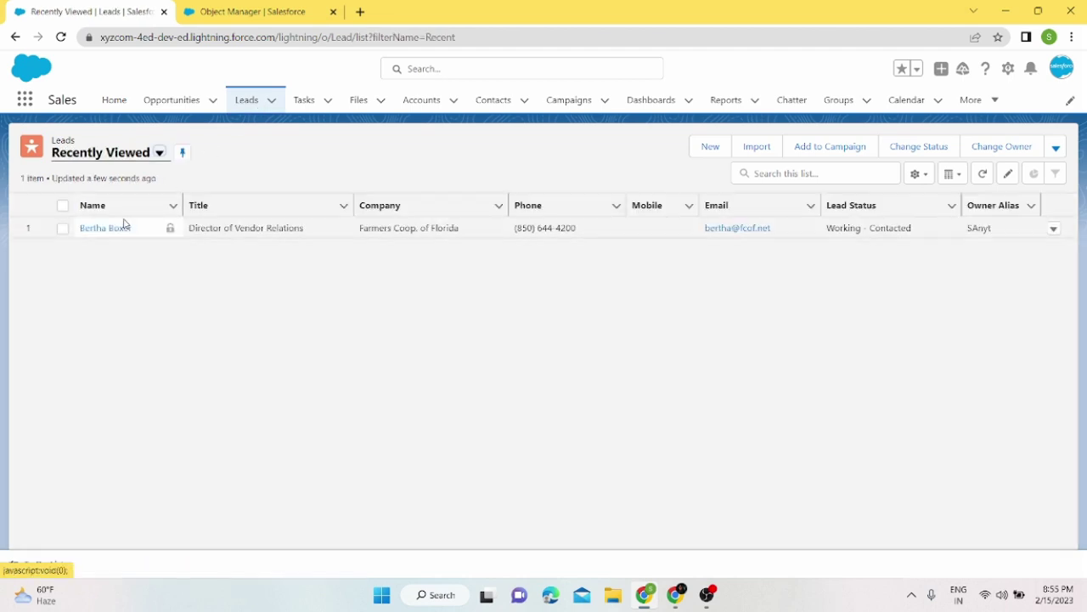
{"action": "left_click", "coordinate": [120, 231]}
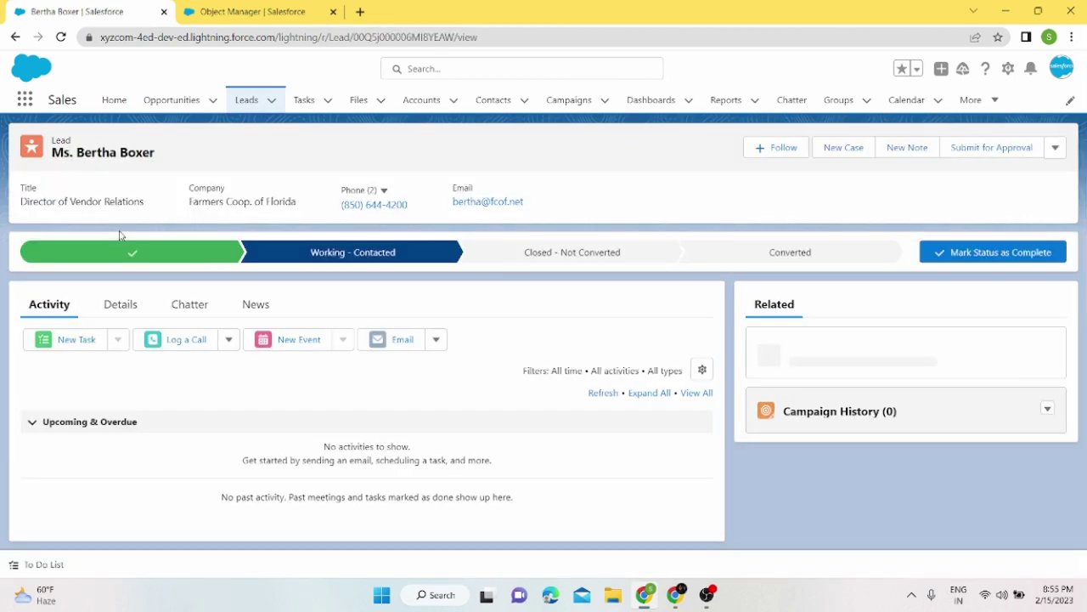
{"action": "left_click", "coordinate": [105, 308]}
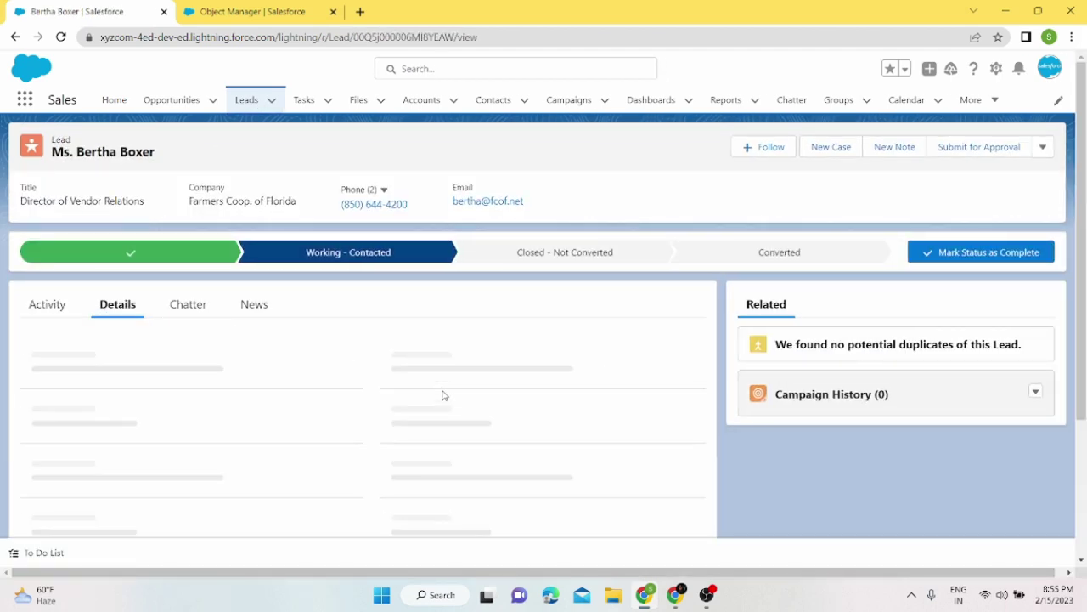
{"action": "scroll", "coordinate": [442, 396], "scroll_direction": "down", "scroll_amount": 1}
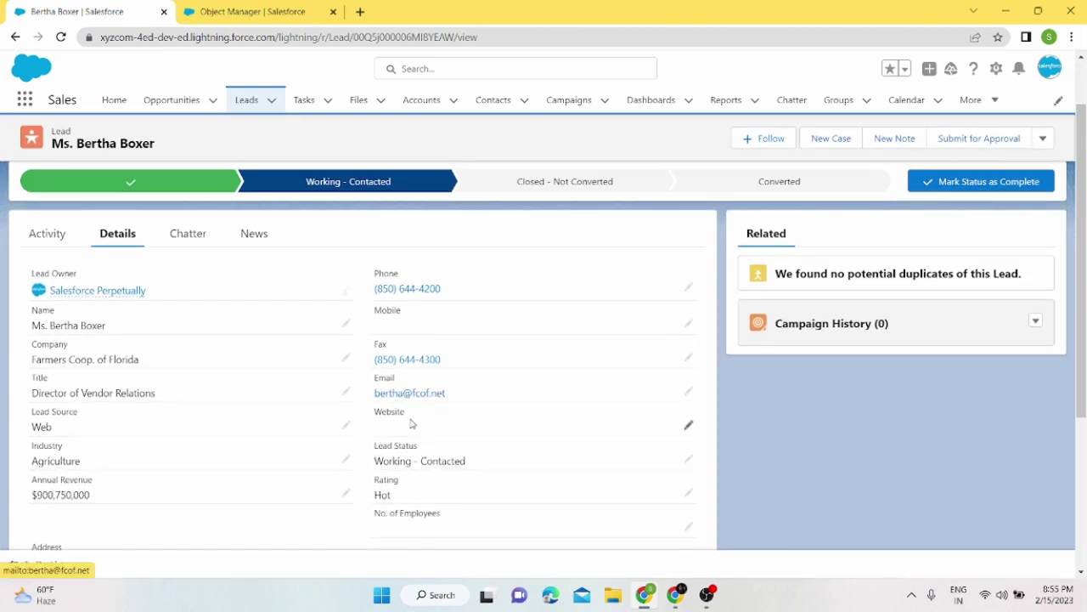
- Test the validation rule by trying to save the lead with a website ending in ".ing", and dismiss the error message
{"action": "left_click", "coordinate": [688, 425]}
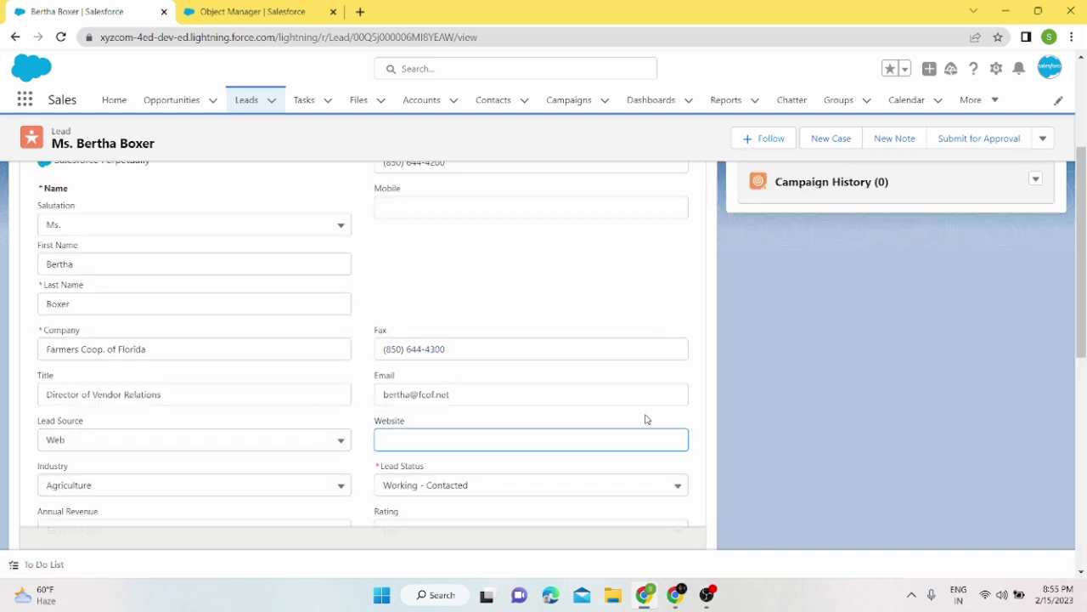
{"action": "type", "text": "sh"}
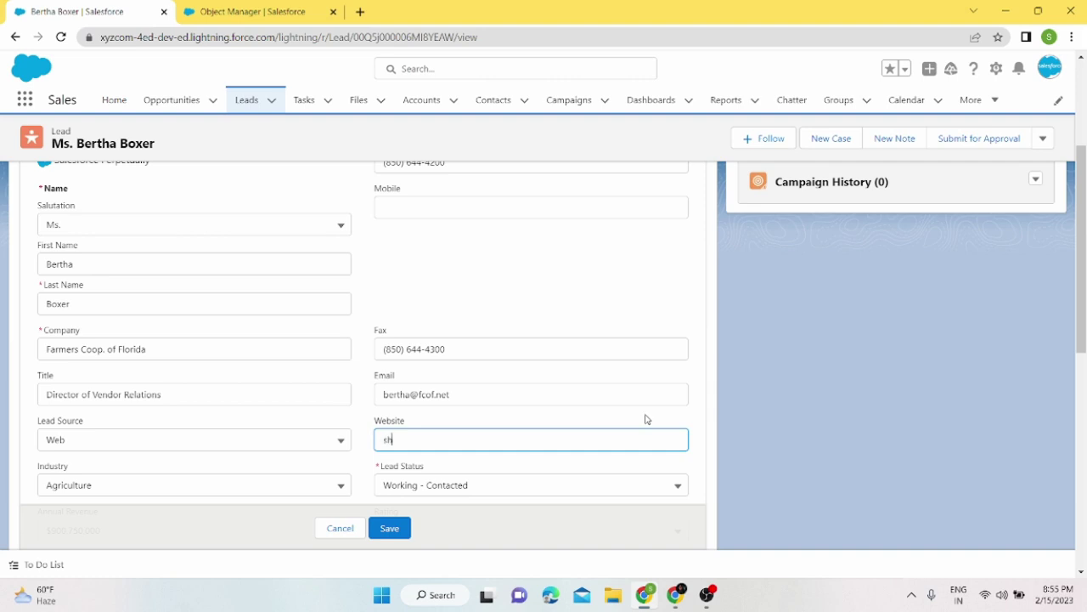
{"action": "type", "text": "rishty@"}
{"action": "type", "text": "ing"}
{"action": "key", "text": "BackSpace"}
{"action": "key", "text": "BackSpace"}
{"action": "key", "text": "BackSpace"}
{"action": "key", "text": "BackSpace"}
{"action": "type", "text": ".ing"}
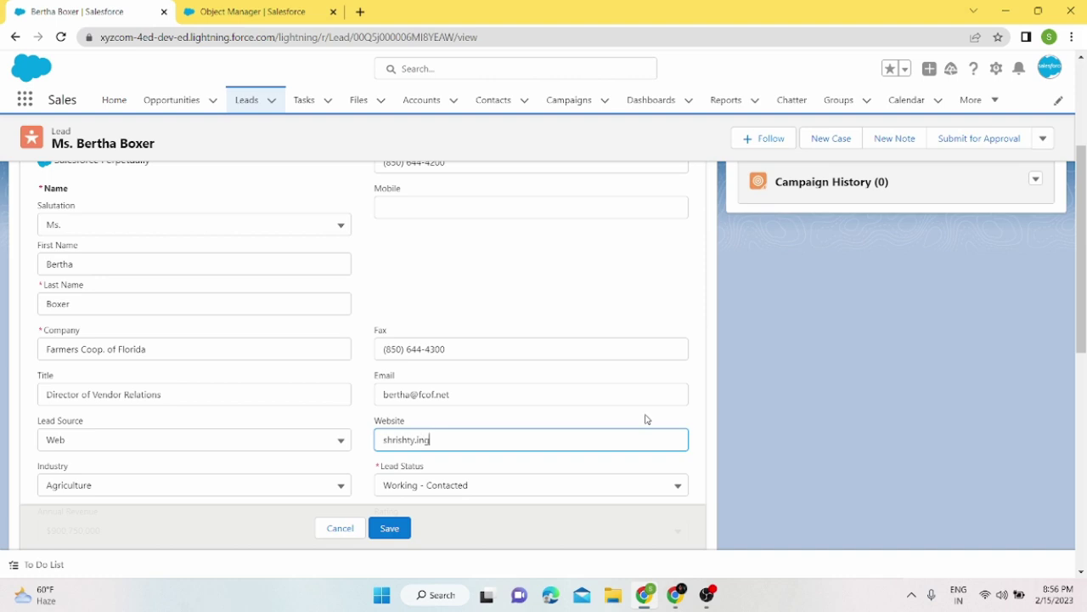
{"action": "left_click", "coordinate": [390, 528]}
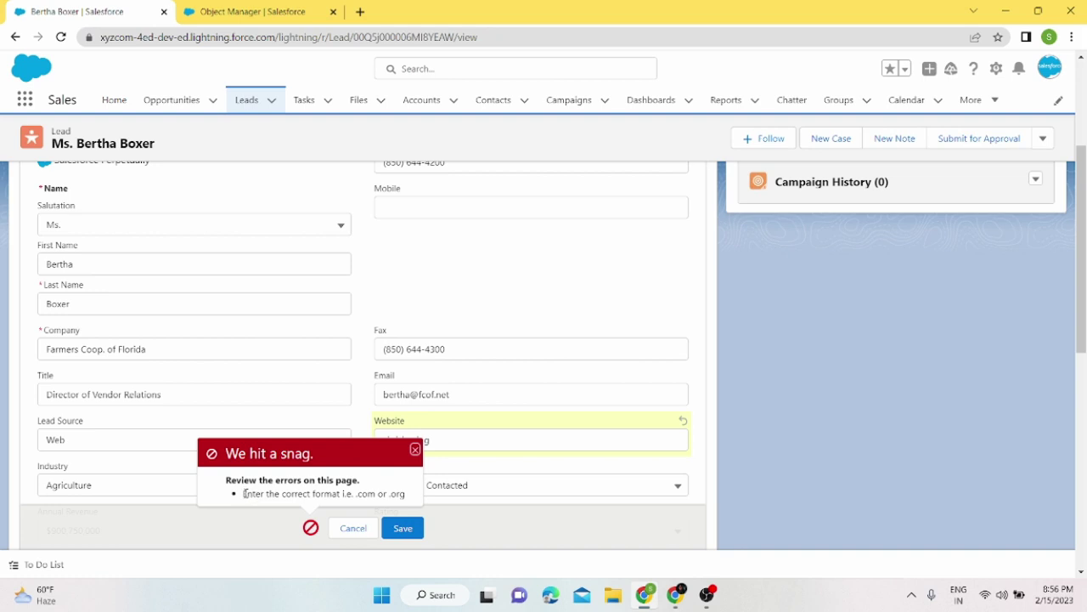
{"action": "left_click_drag", "start_coordinate": [244, 493], "coordinate": [410, 499]}
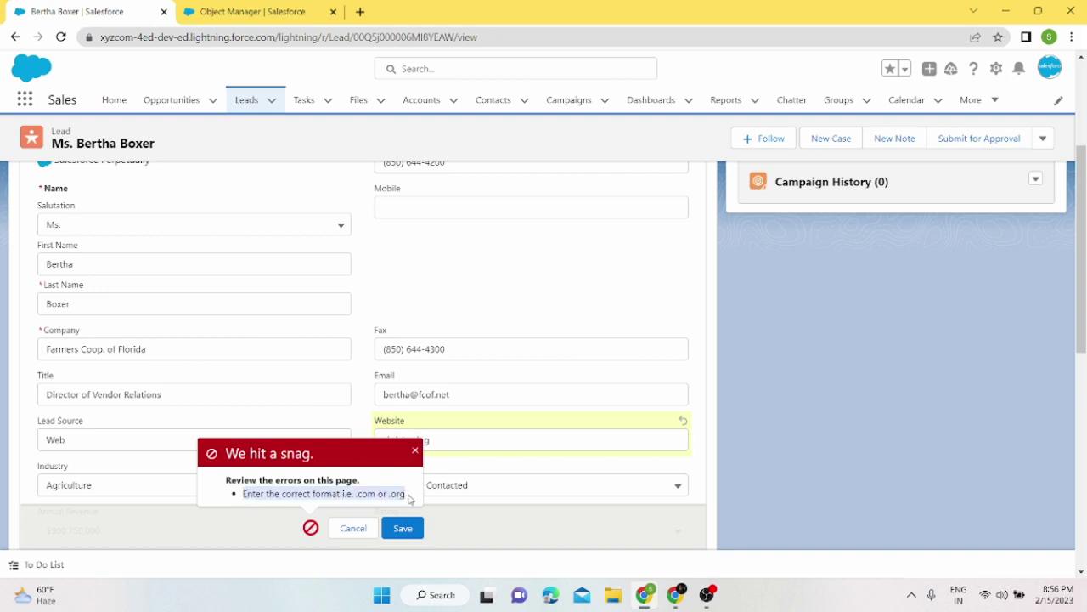
{"action": "left_click", "coordinate": [415, 452]}
- Discard the unsaved inline changes to the lead and open the record in its full edit form
{"action": "scroll", "coordinate": [405, 483], "scroll_direction": "up", "scroll_amount": 3}
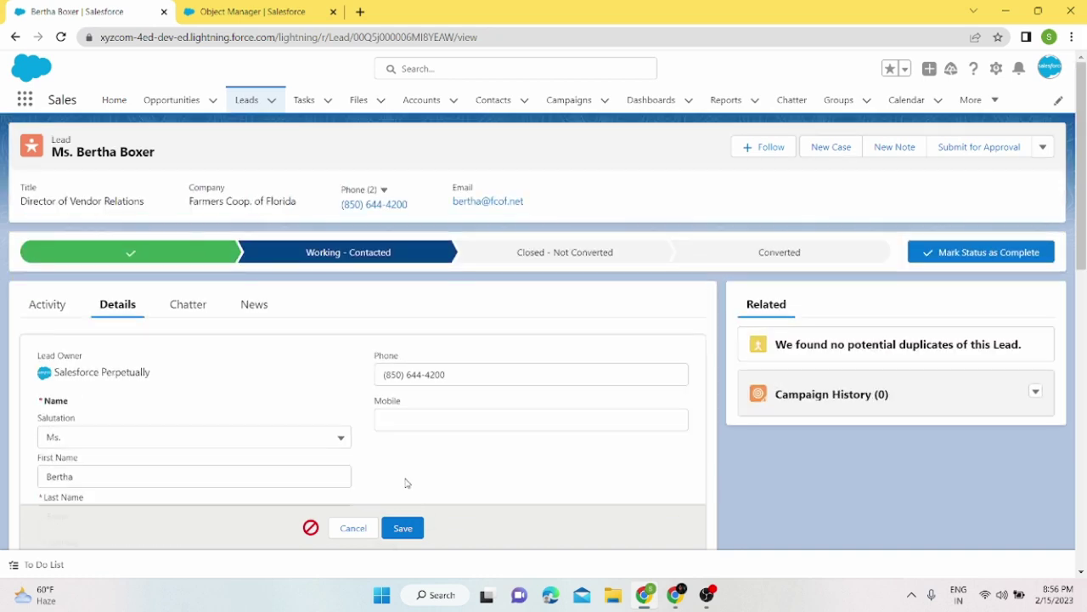
{"action": "scroll", "coordinate": [405, 483], "scroll_direction": "down", "scroll_amount": 6}
{"action": "scroll", "coordinate": [1011, 120], "scroll_direction": "up", "scroll_amount": 5}
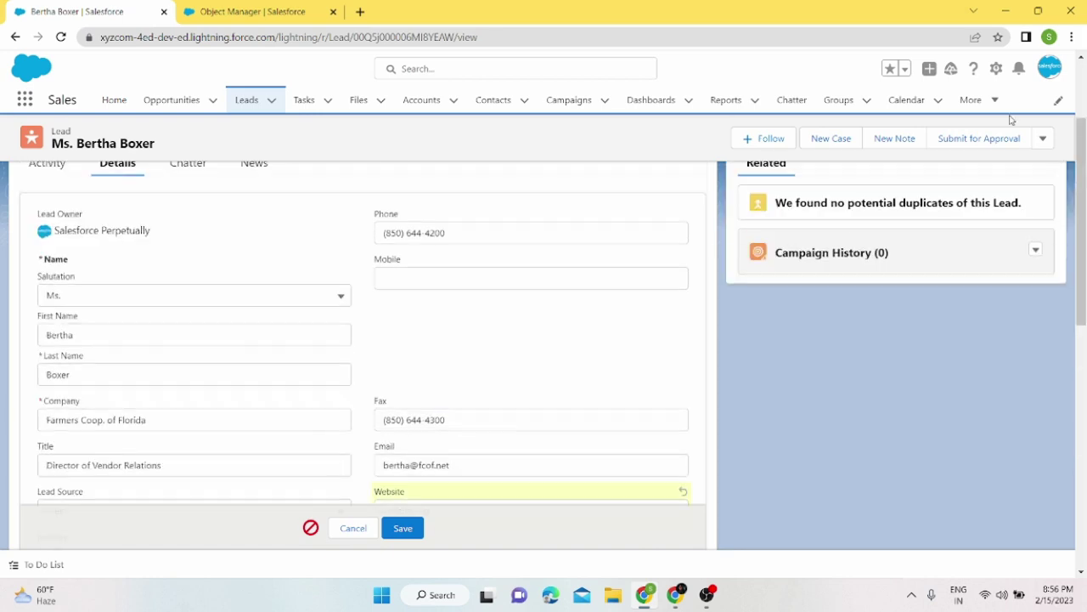
{"action": "left_click", "coordinate": [1043, 137]}
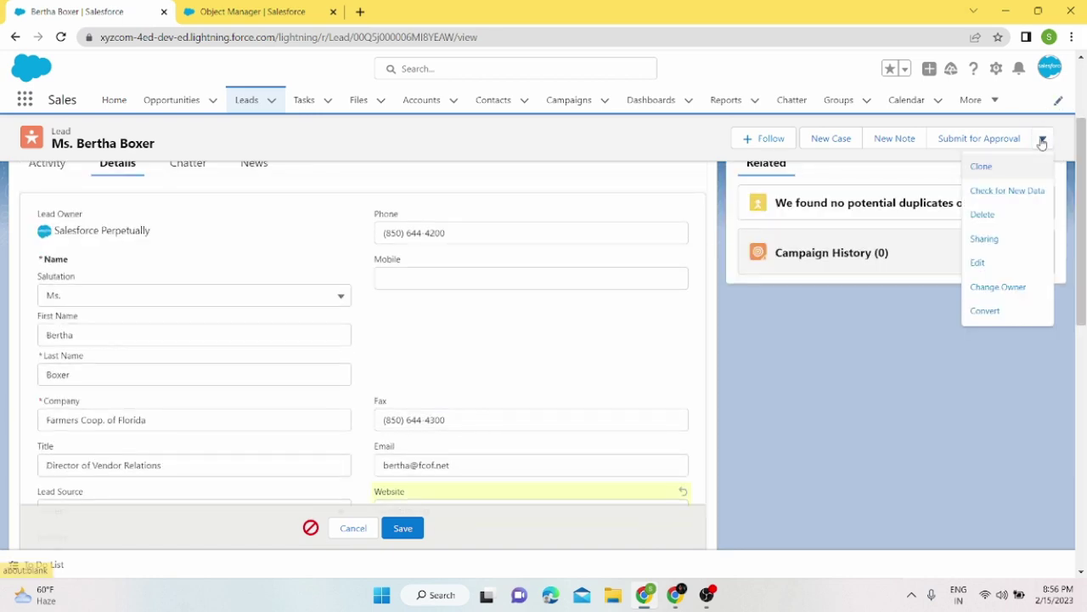
{"action": "left_click", "coordinate": [982, 286]}
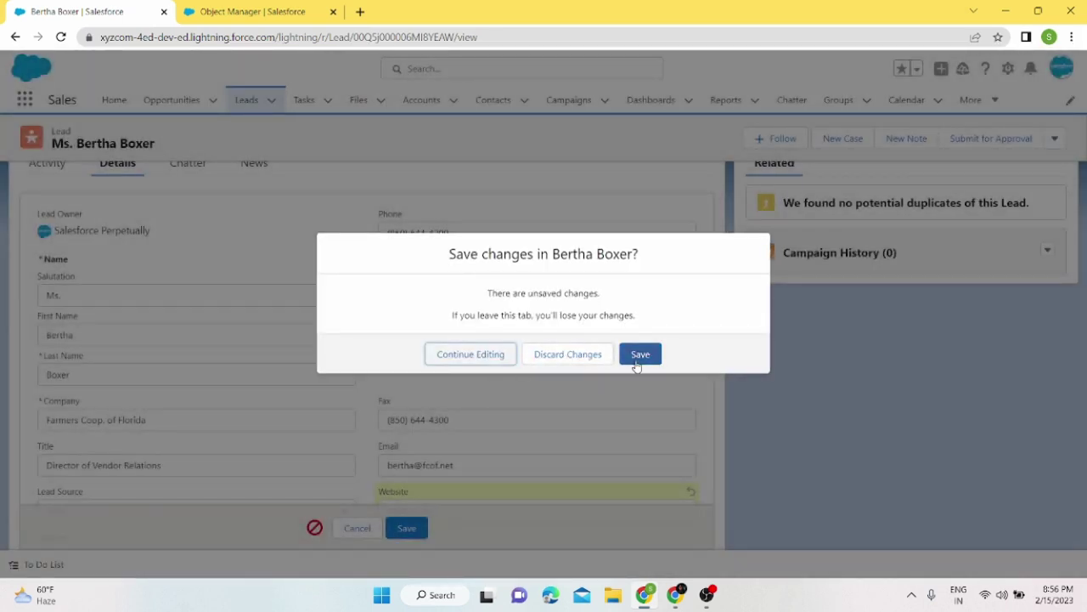
{"action": "left_click", "coordinate": [569, 357]}
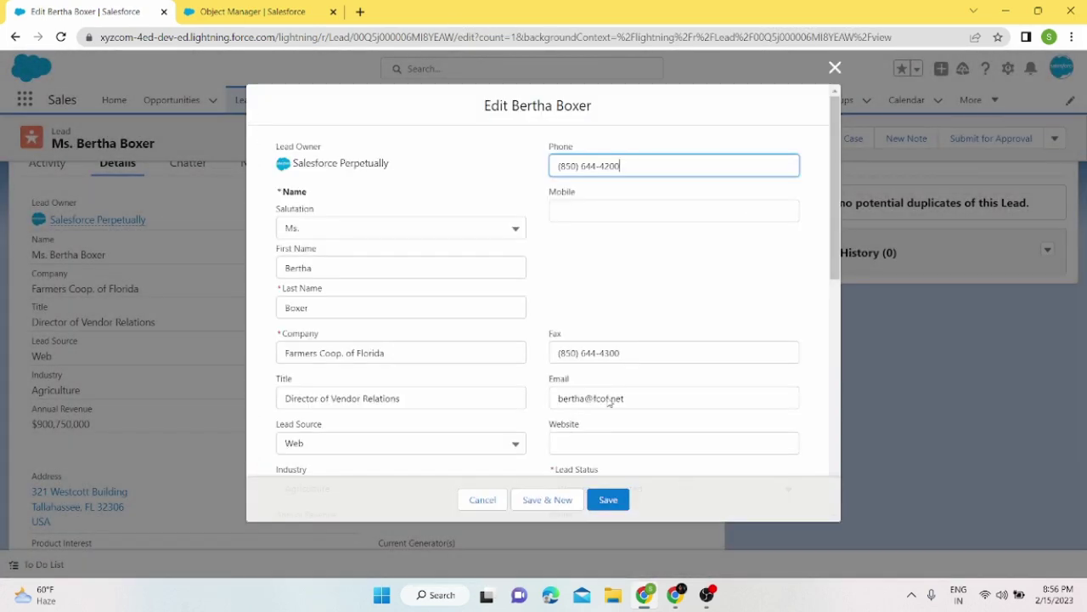
- Test the validation rule in the edit form by trying to save a website ending in ".ing", and dismiss the error message
{"action": "left_click", "coordinate": [592, 443]}
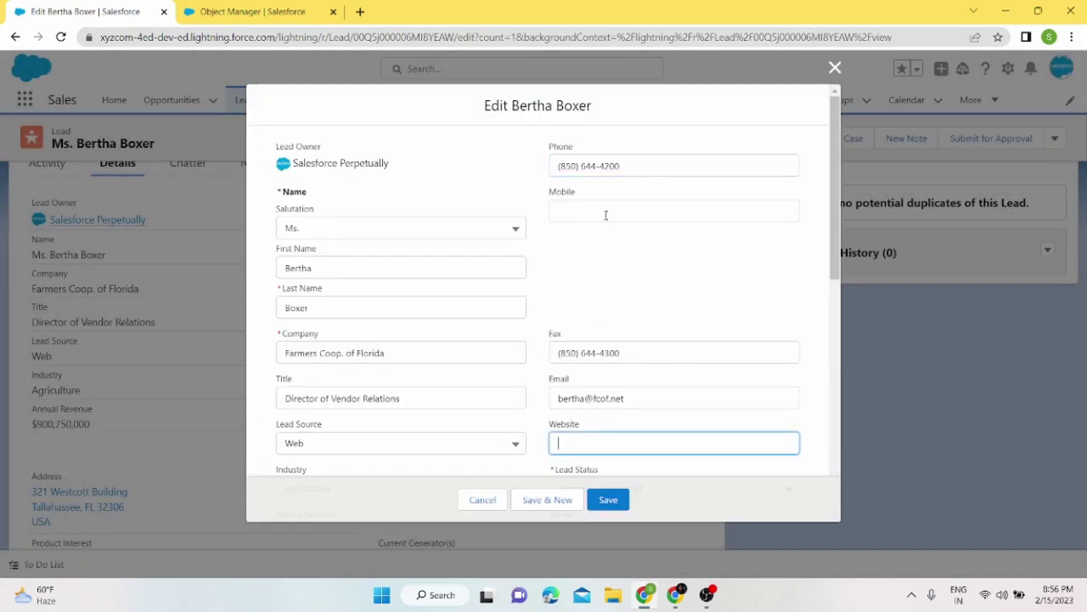
{"action": "type", "text": "shrishty"}
{"action": "type", "text": ".ing"}
{"action": "left_click", "coordinate": [606, 498]}
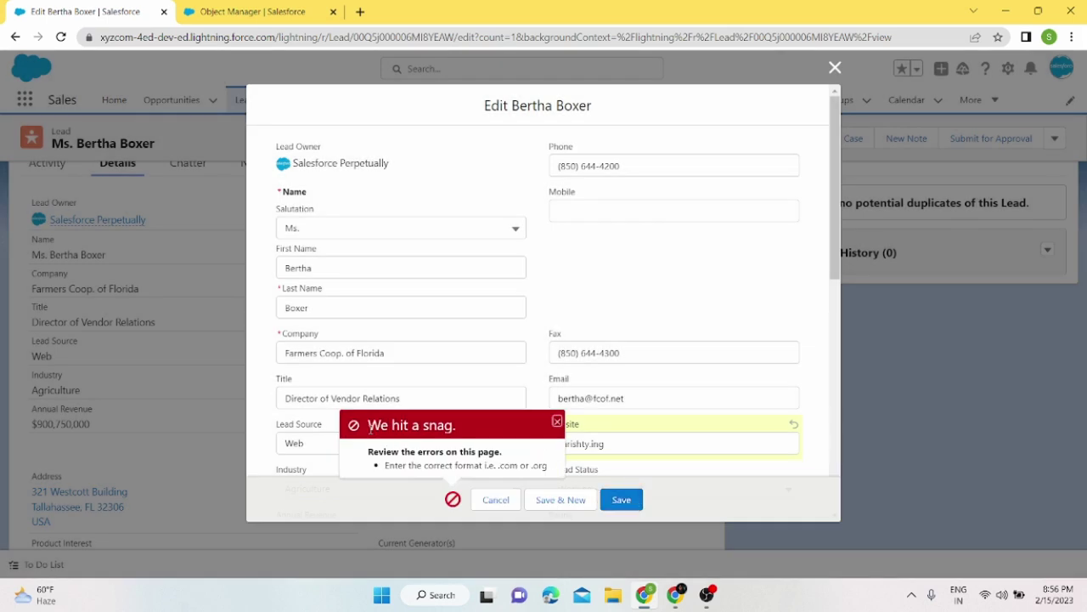
{"action": "left_click_drag", "start_coordinate": [370, 427], "coordinate": [460, 427]}
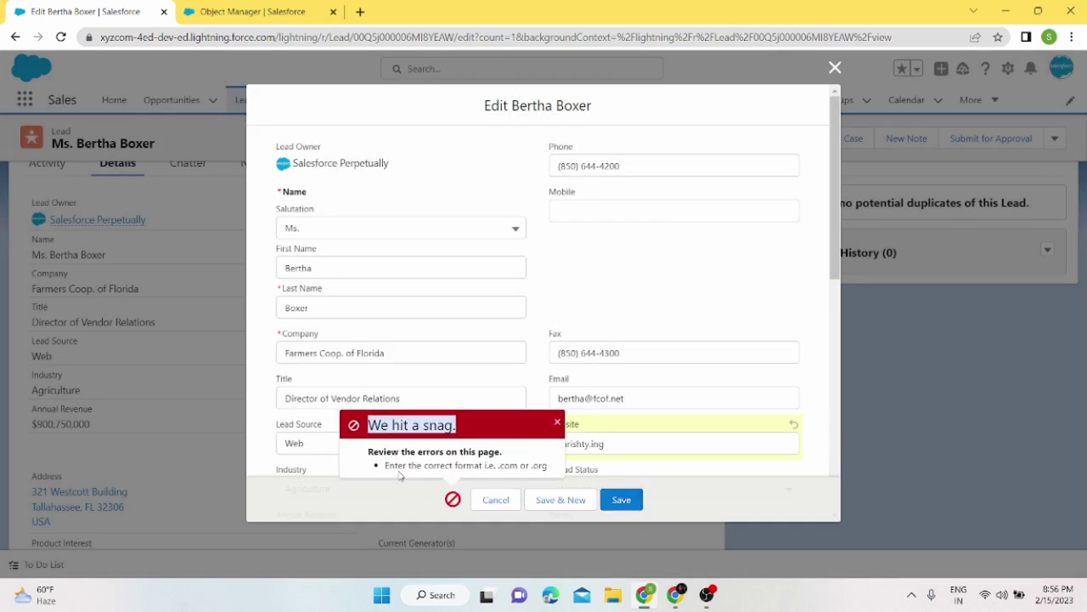
{"action": "left_click_drag", "start_coordinate": [552, 469], "coordinate": [348, 473]}
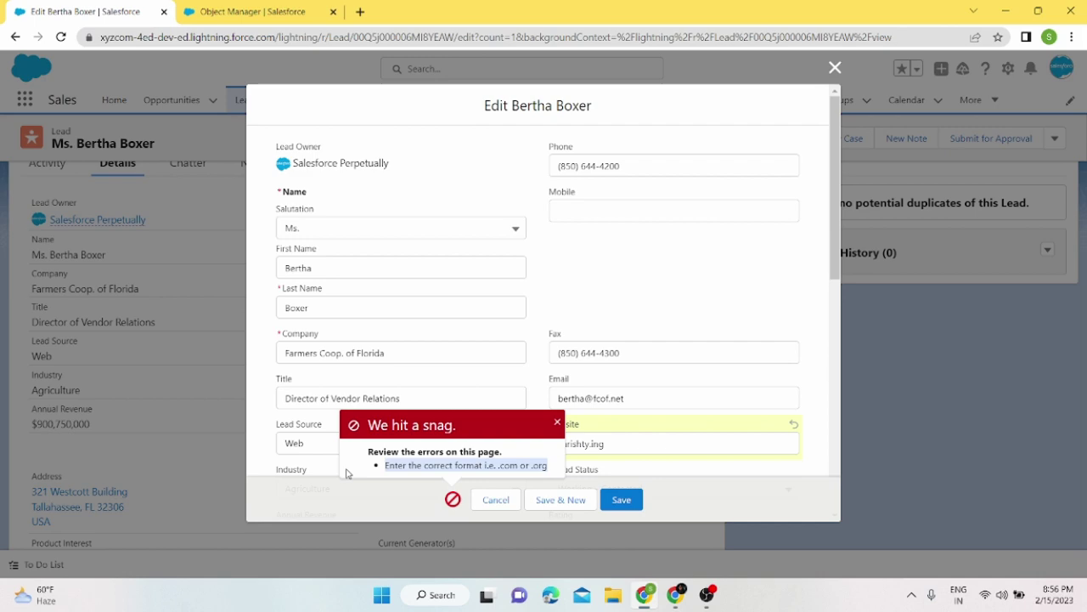
{"action": "left_click", "coordinate": [452, 501]}
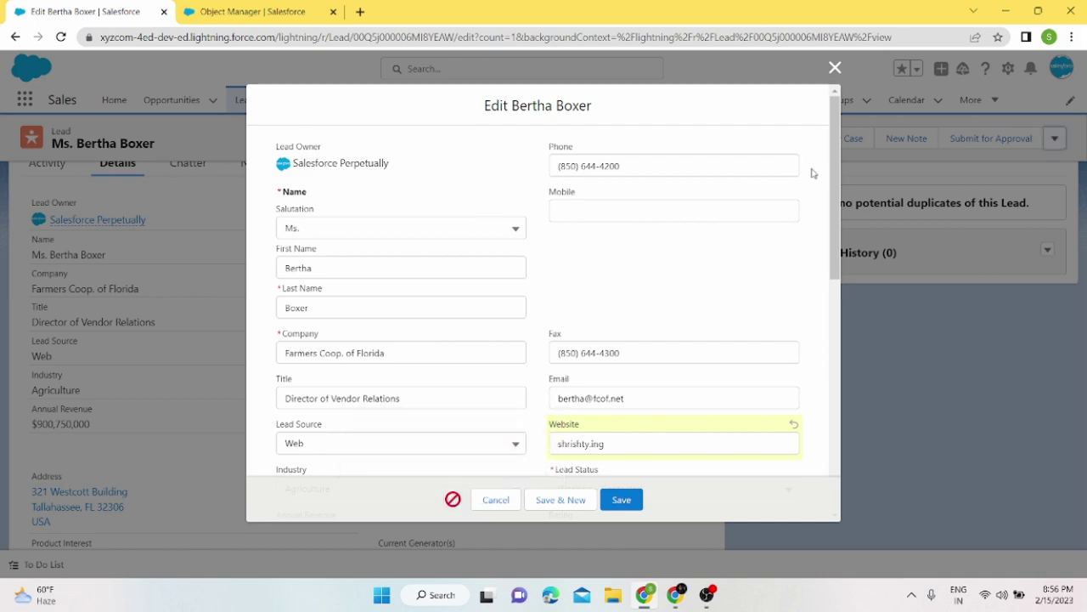
- Change the ending of the lead's website to ".org", save the lead, and check the Website field on the record
{"action": "scroll", "coordinate": [636, 423], "scroll_direction": "down", "scroll_amount": 10}
{"action": "scroll", "coordinate": [637, 422], "scroll_direction": "up", "scroll_amount": 9}
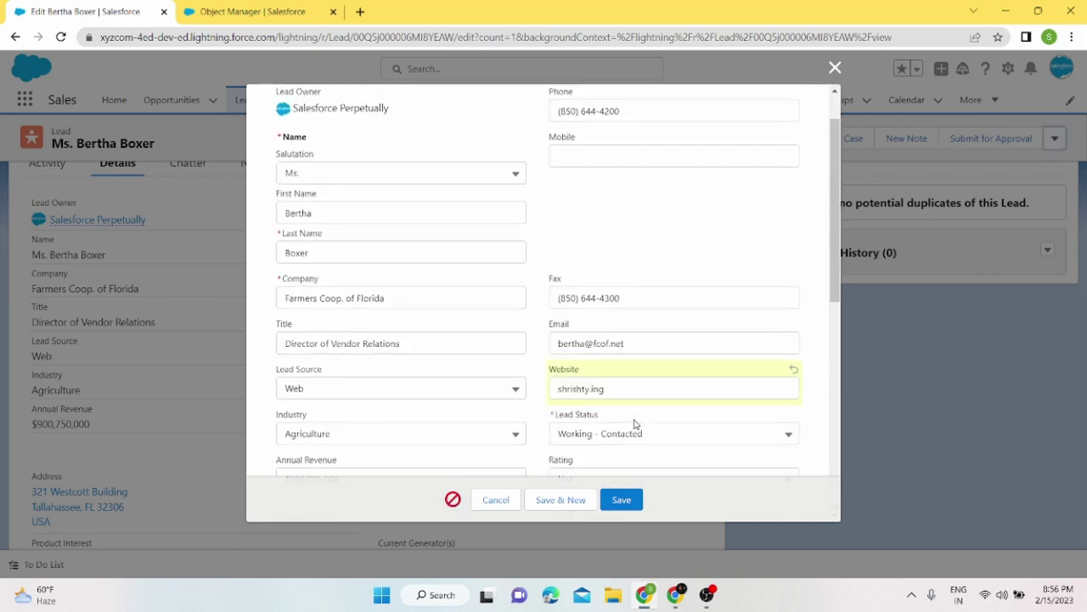
{"action": "scroll", "coordinate": [636, 422], "scroll_direction": "down", "scroll_amount": 10}
{"action": "scroll", "coordinate": [616, 331], "scroll_direction": "up", "scroll_amount": 9}
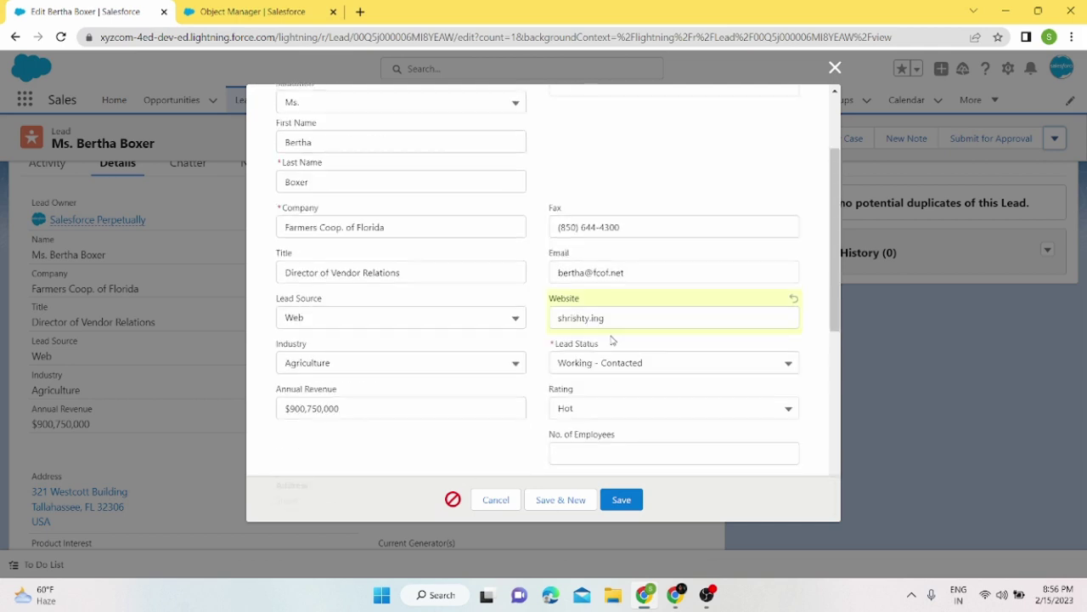
{"action": "left_click", "coordinate": [625, 317]}
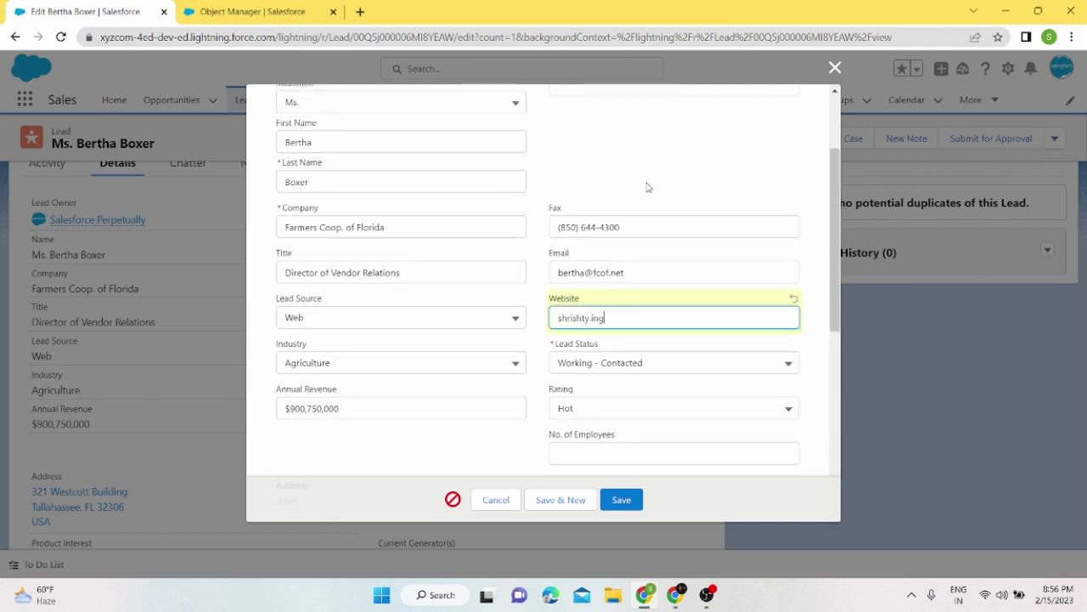
{"action": "key", "text": "BackSpace"}
{"action": "key", "text": "BackSpace"}
{"action": "type", "text": "org"}
{"action": "left_click", "coordinate": [619, 502]}
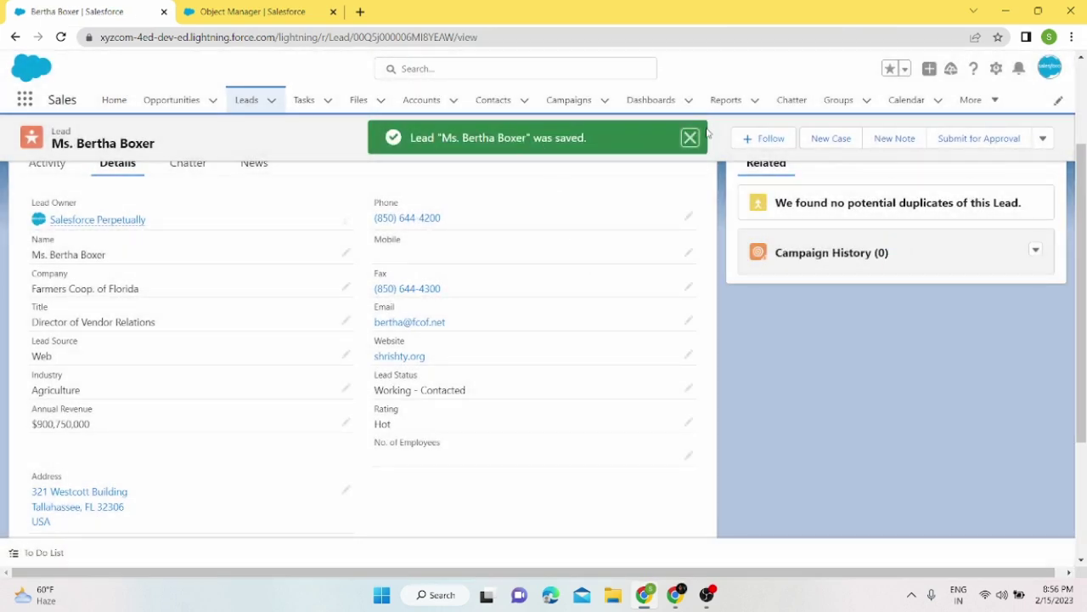
{"action": "left_click", "coordinate": [690, 137]}
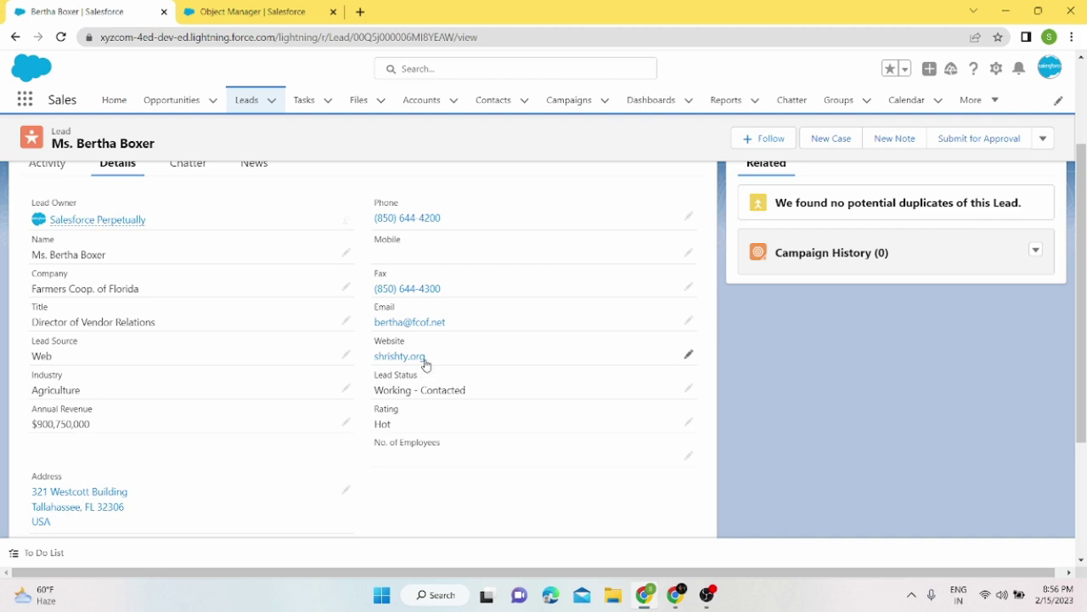
{"action": "left_click_drag", "start_coordinate": [427, 360], "coordinate": [377, 361]}
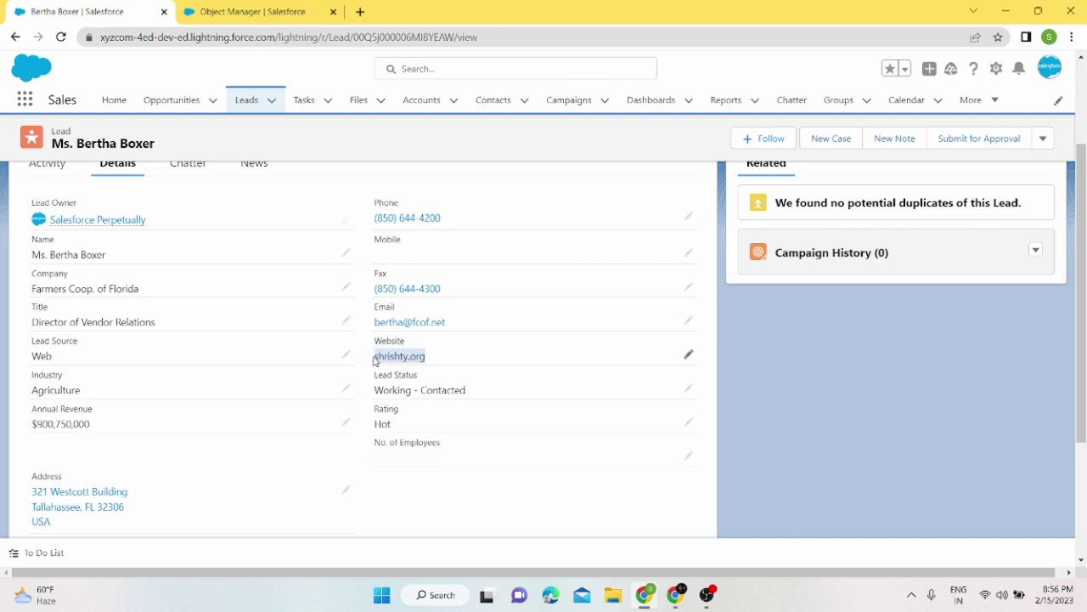
- Return to the Object Manager browser tab and review the error condition formula of the Lead validation rule
{"action": "left_click", "coordinate": [1043, 138]}
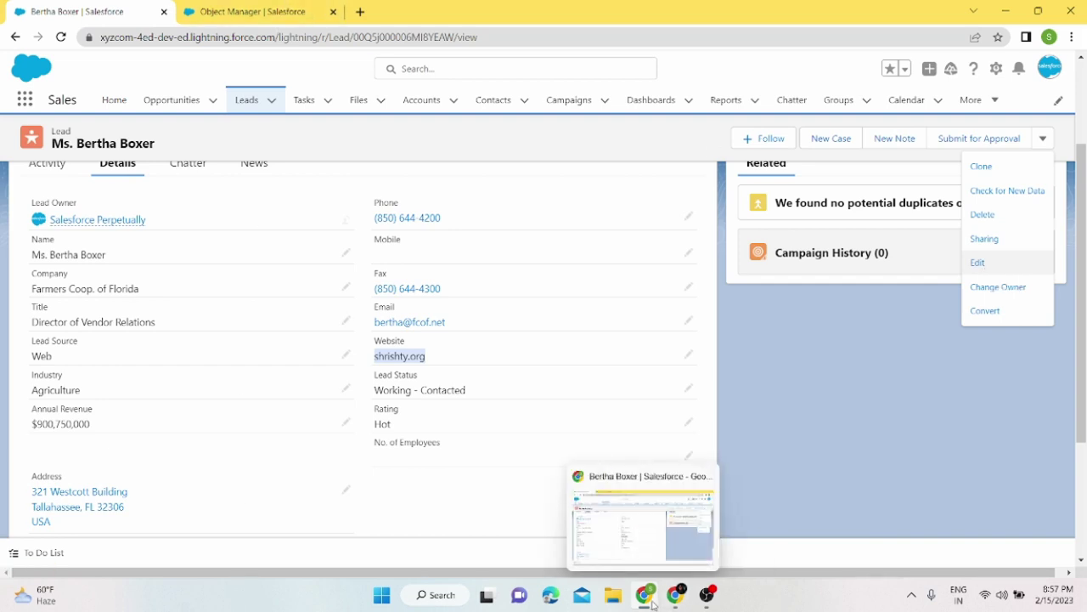
{"action": "left_click", "coordinate": [280, 10]}
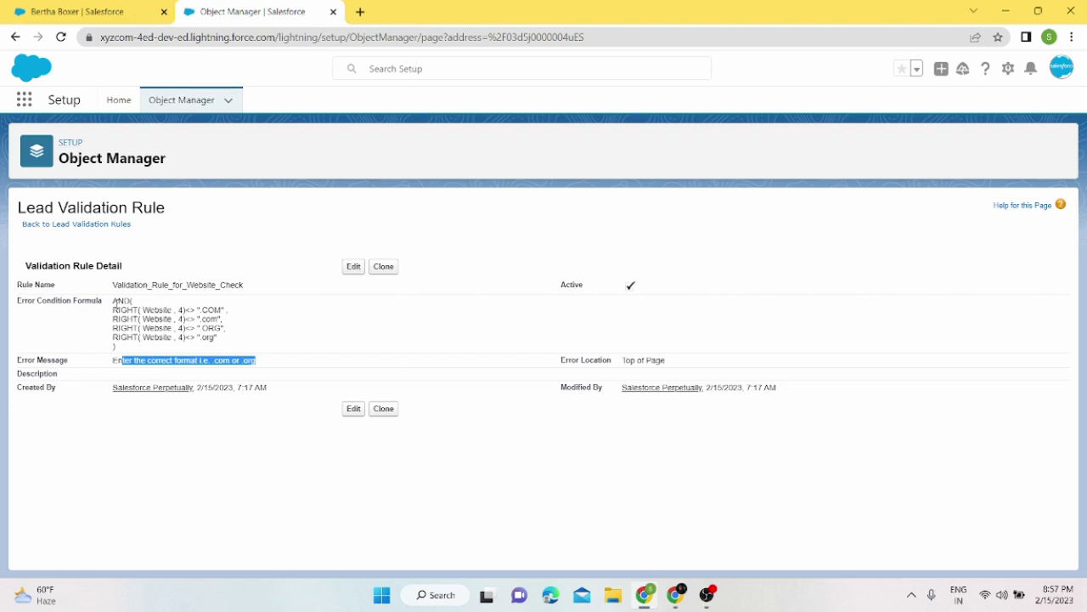
{"action": "left_click_drag", "start_coordinate": [116, 303], "coordinate": [125, 350]}
{"action": "left_click", "coordinate": [136, 356]}
{"action": "left_click", "coordinate": [114, 304]}
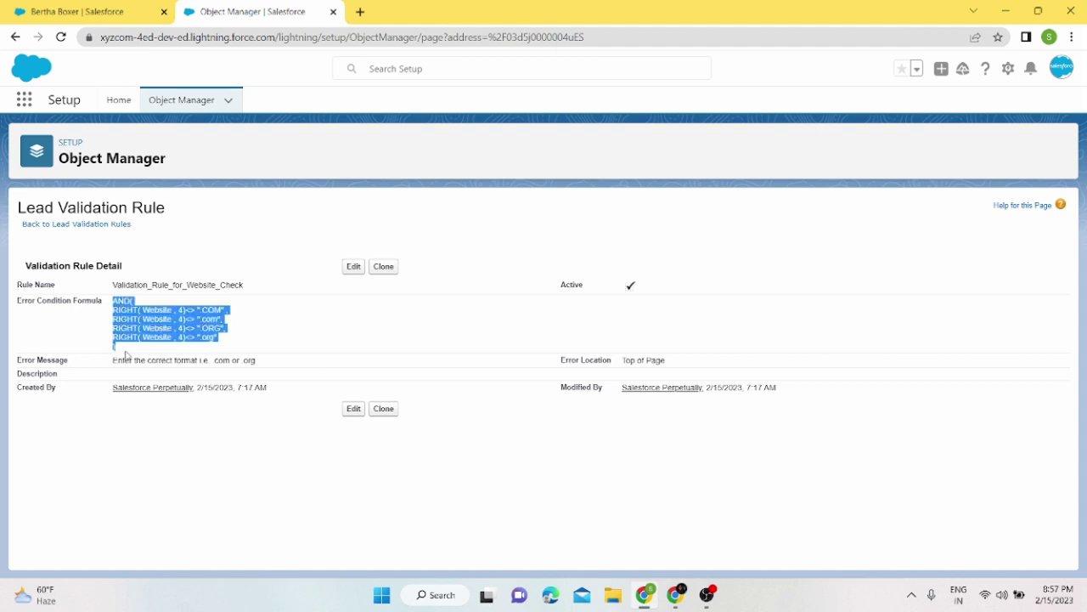